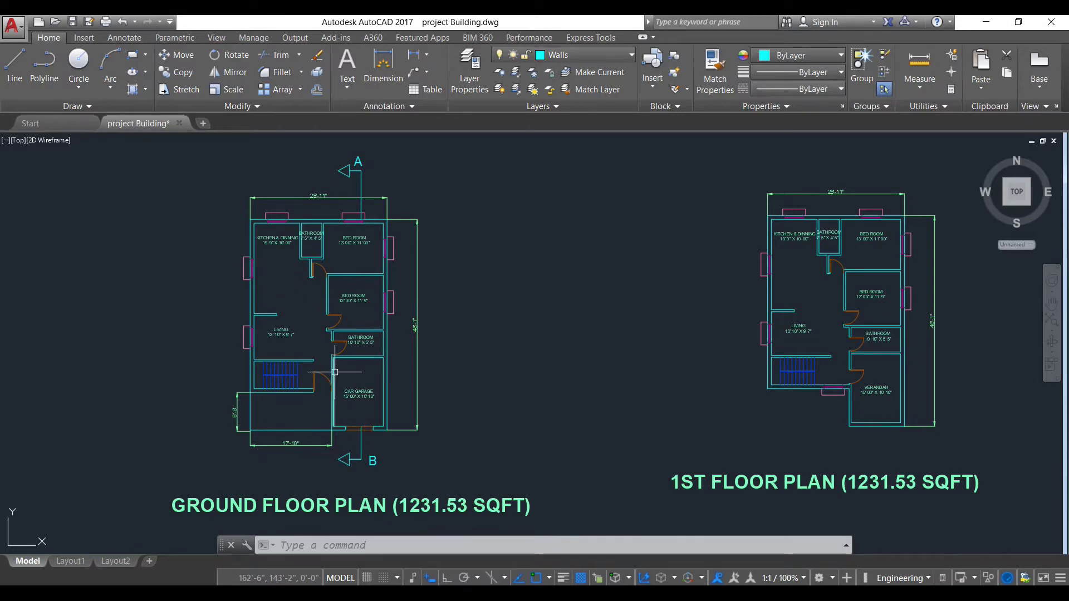
# Step: Copy the whole ground floor plan, with its dimensions and section marks, to the empty area left of the original
pyautogui.scroll(-2, 336, 372)
pyautogui.scroll(3, 337, 372)
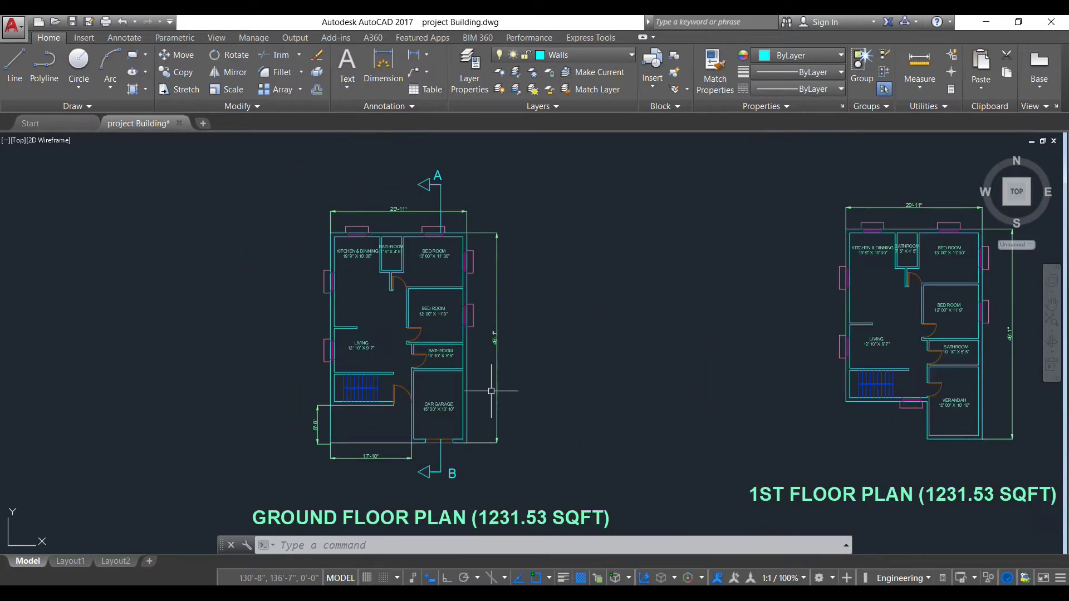
pyautogui.click(546, 468)
pyautogui.click(239, 136)
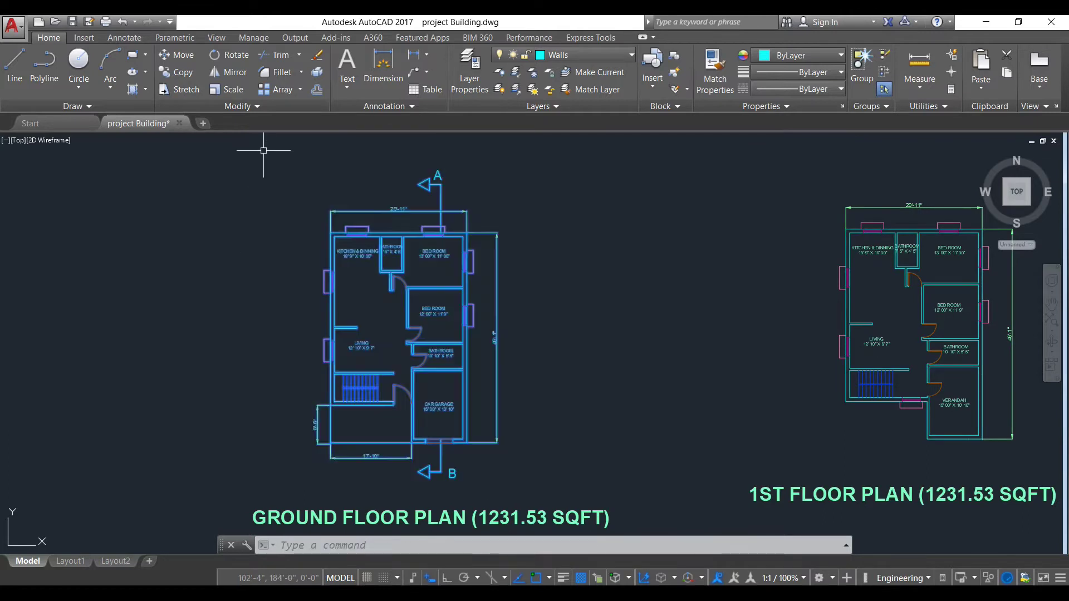
pyautogui.write('co')
pyautogui.press('Return')
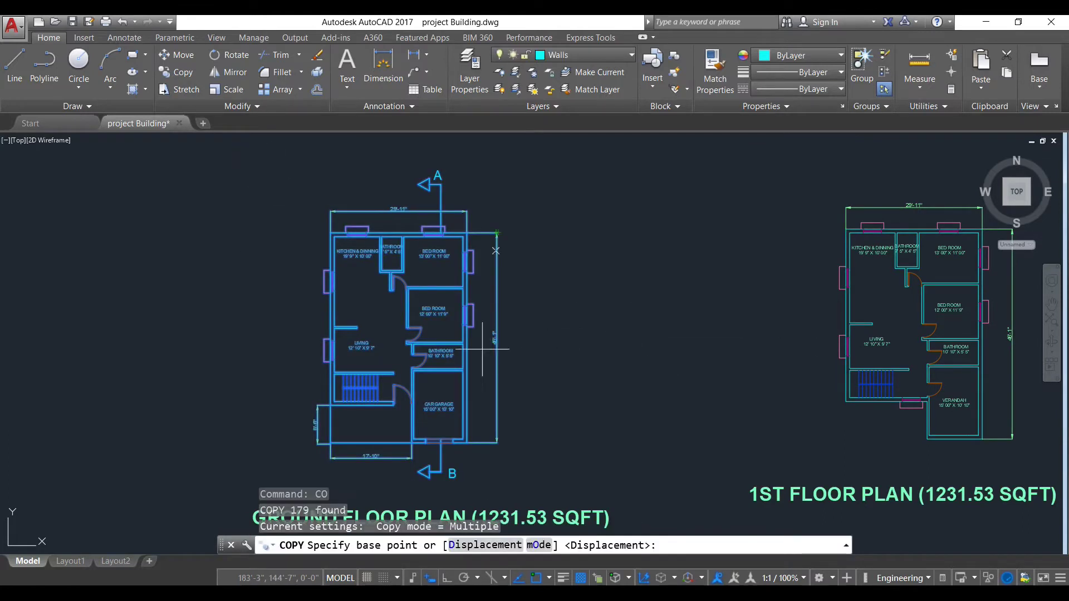
pyautogui.click(390, 341)
pyautogui.scroll(-3, 281, 345)
pyautogui.moveTo(279, 347); pyautogui.dragTo(503, 327, button='middle')
pyautogui.click(379, 316)
pyautogui.press('Escape')
pyautogui.scroll(2, 375, 317)
pyautogui.scroll(3, 372, 317)
pyautogui.scroll(-1, 386, 252)
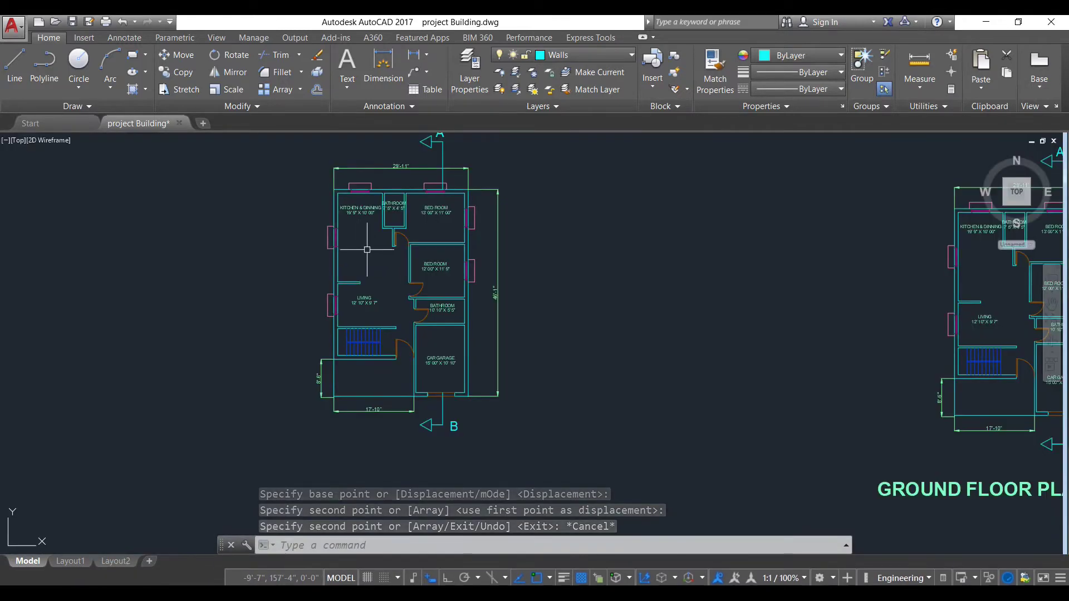
# Step: Erase the seven room name and size labels from the copied floor plan
pyautogui.click(352, 214)
pyautogui.click(356, 299)
pyautogui.click(440, 260)
pyautogui.click(440, 212)
pyautogui.click(396, 214)
pyautogui.click(442, 314)
pyautogui.click(441, 365)
pyautogui.write('E')
pyautogui.press('Return')
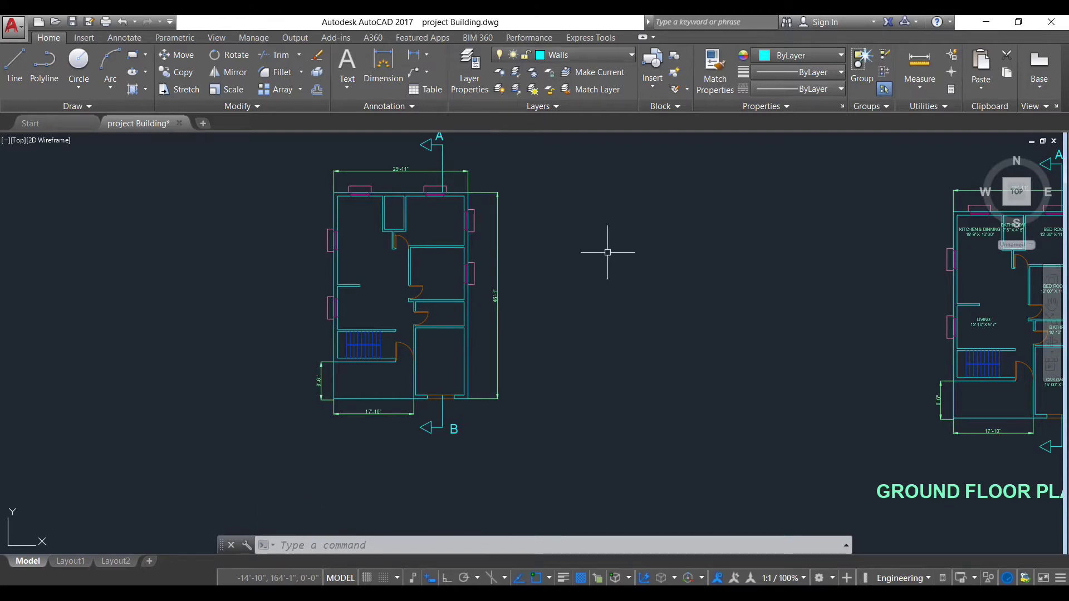
pyautogui.write('ADC')
pyautogui.press('BackSpace')
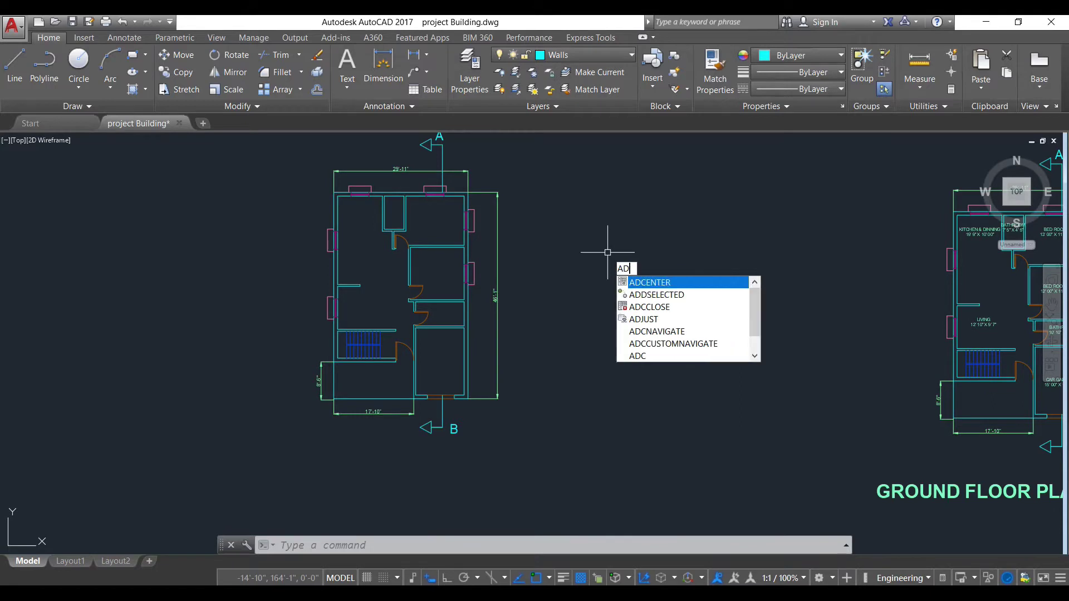
pyautogui.press('Return')
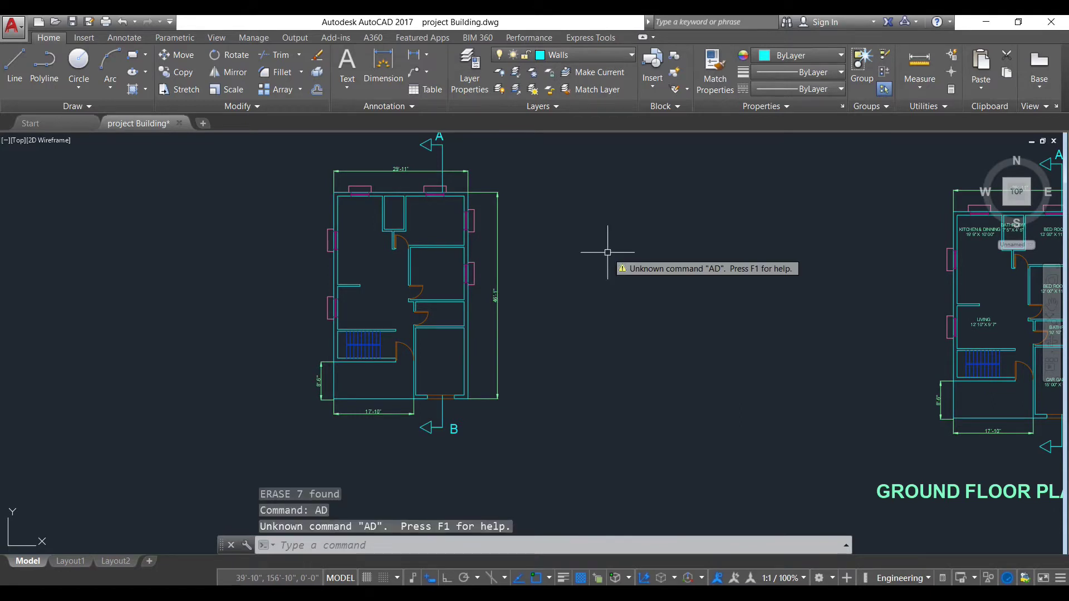
pyautogui.press('Escape')
# Step: Open DesignCenter with the ADCENTER command
pyautogui.write('ad')
pyautogui.press('Down')
pyautogui.press('Down')
pyautogui.press('Up')
pyautogui.press('Up')
pyautogui.press('Return')
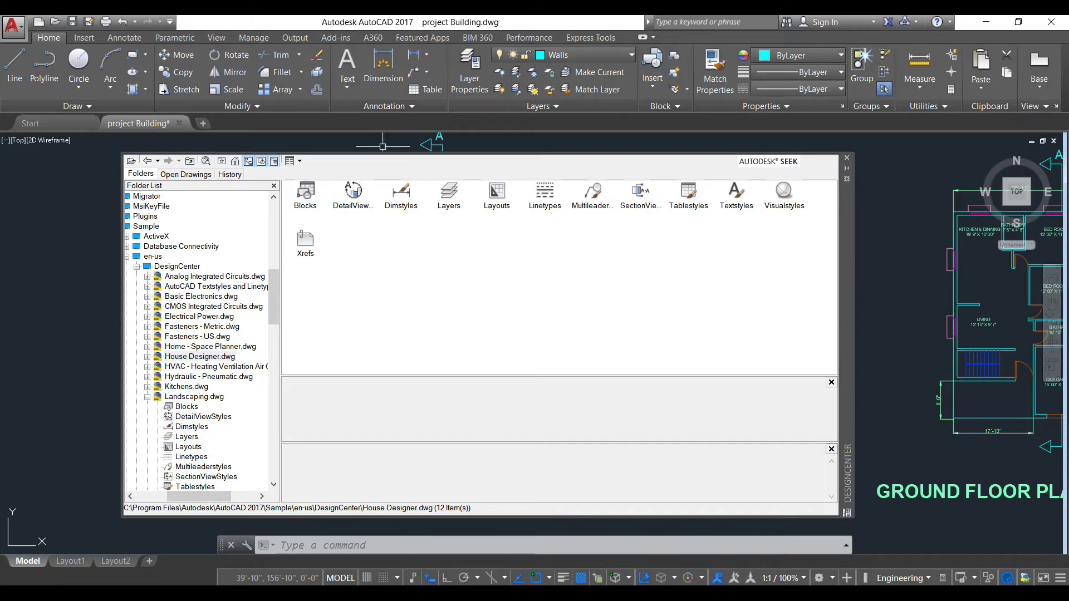
# Step: Browse the DesignCenter sample folder and list the blocks of Home - Space Planner.dwg
pyautogui.moveTo(199, 496); pyautogui.dragTo(183, 496)
pyautogui.moveTo(274, 298); pyautogui.dragTo(274, 248)
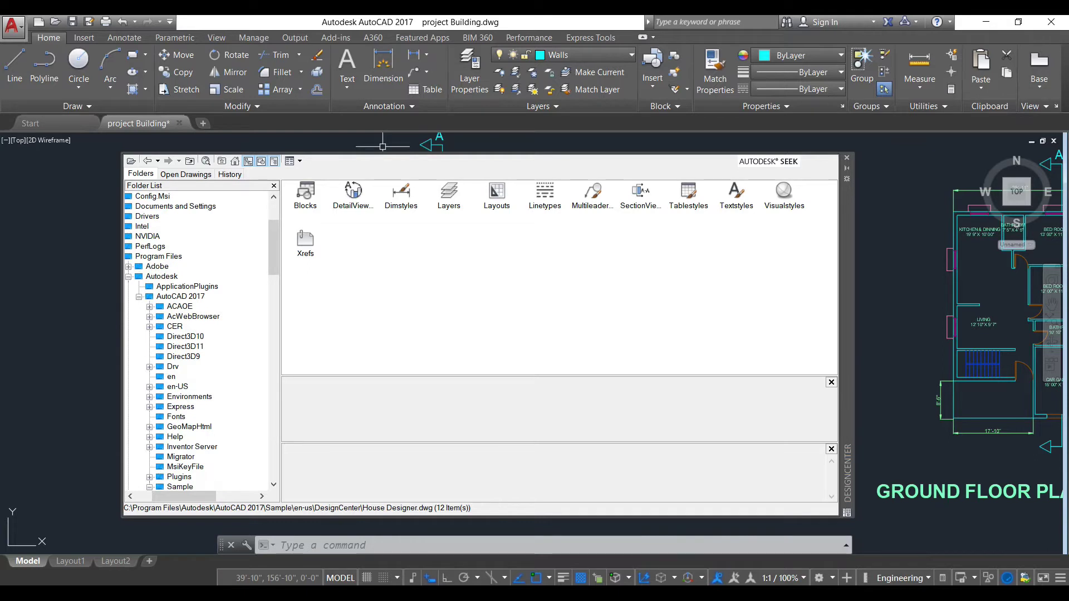
pyautogui.scroll(-5, 200, 340)
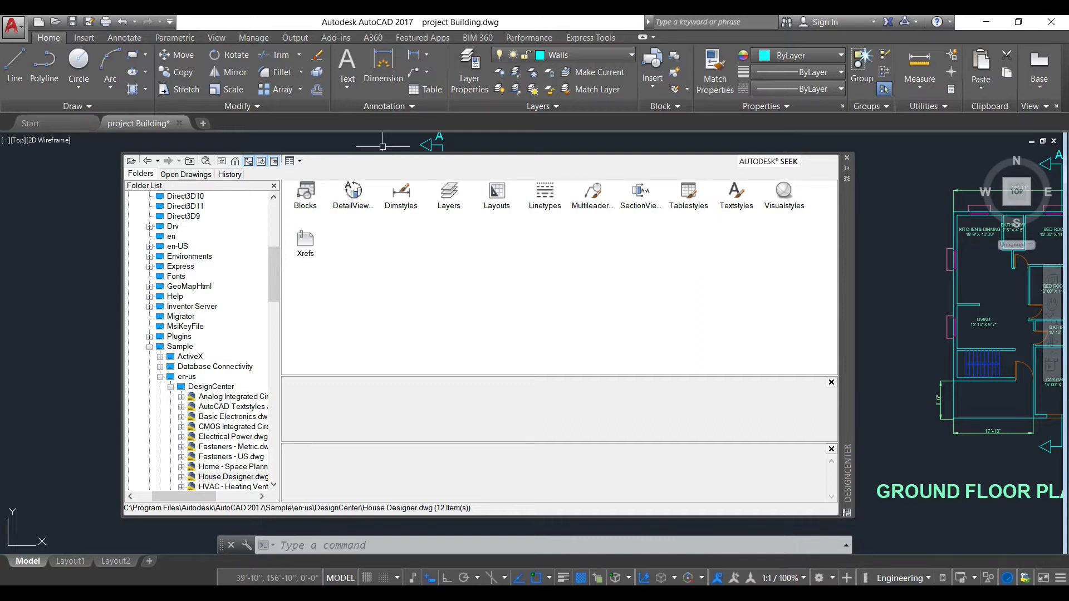
pyautogui.scroll(-2, 223, 396)
pyautogui.click(182, 456)
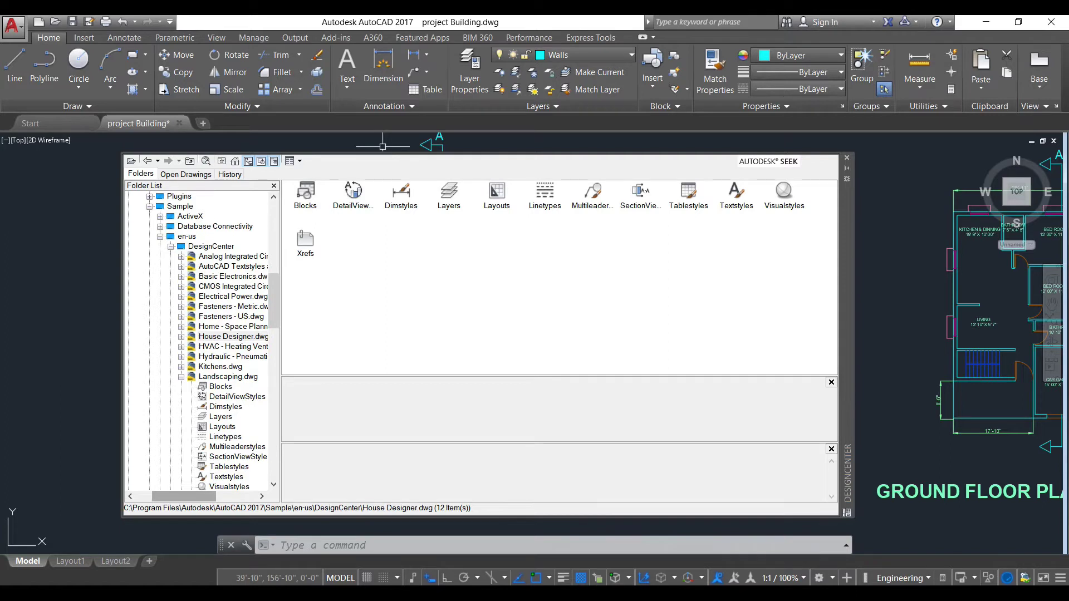
pyautogui.moveTo(184, 496); pyautogui.dragTo(197, 496)
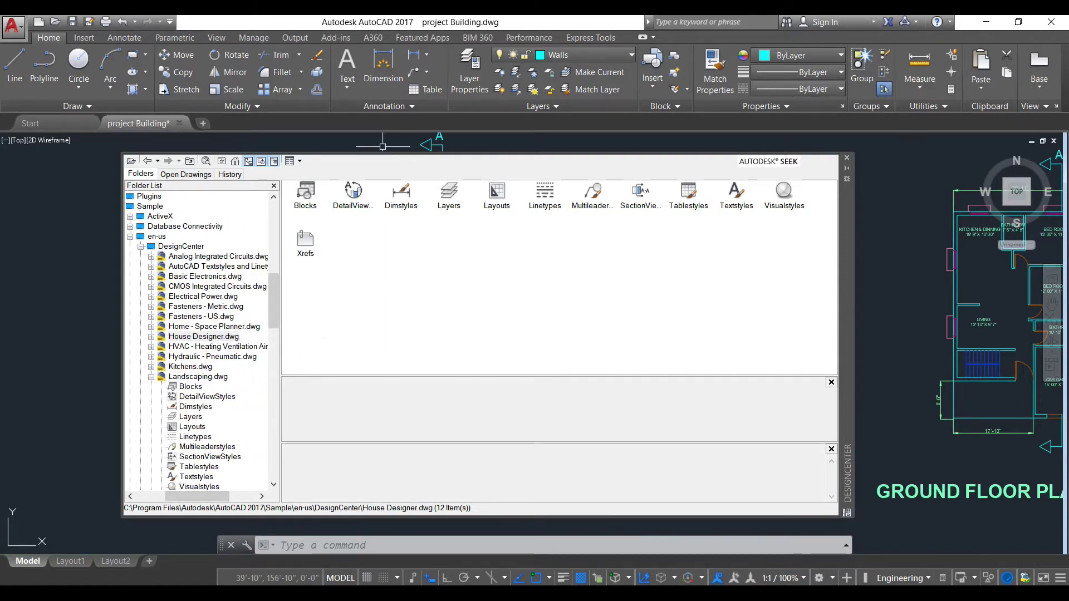
pyautogui.click(214, 326)
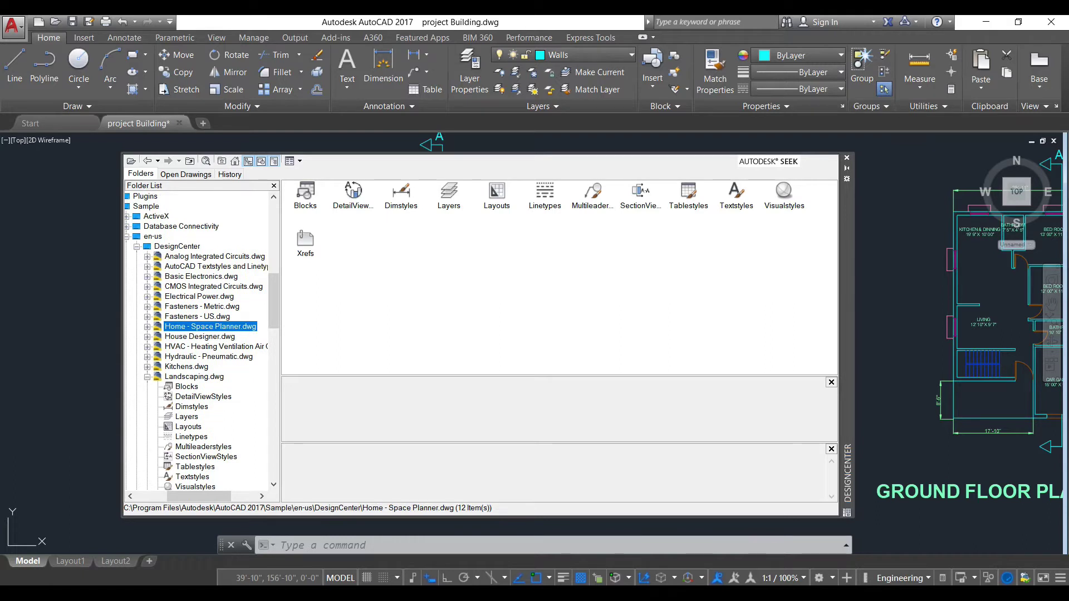
pyautogui.click(148, 326)
pyautogui.click(186, 336)
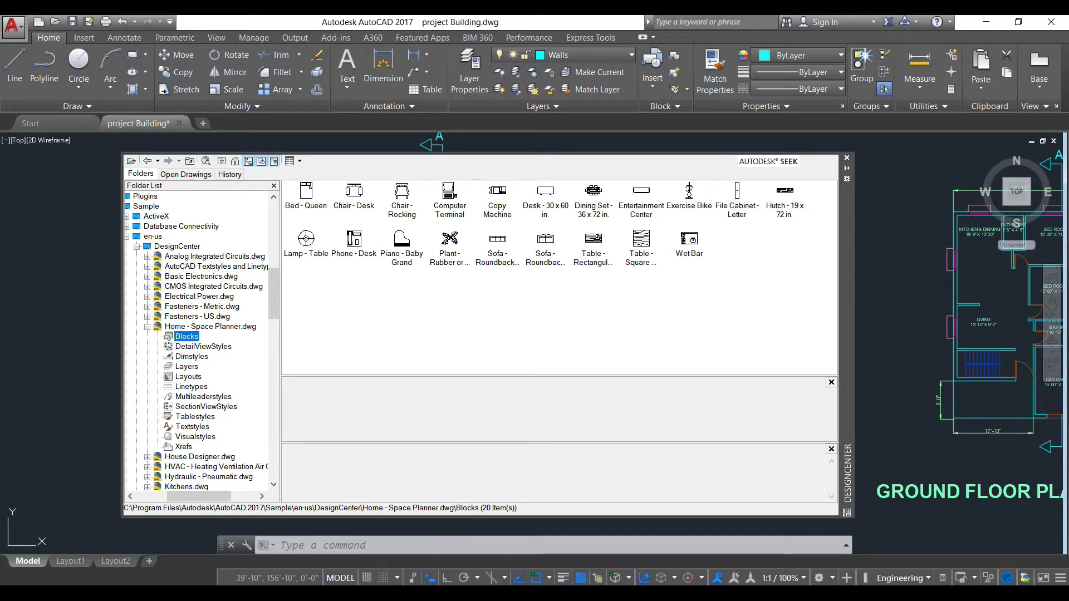
# Step: Insert the Bed - Queen, Dining Set - 36 x 72 in., Chair - Desk and smaller Roundback sofa blocks beside the copied plan
pyautogui.click(305, 192)
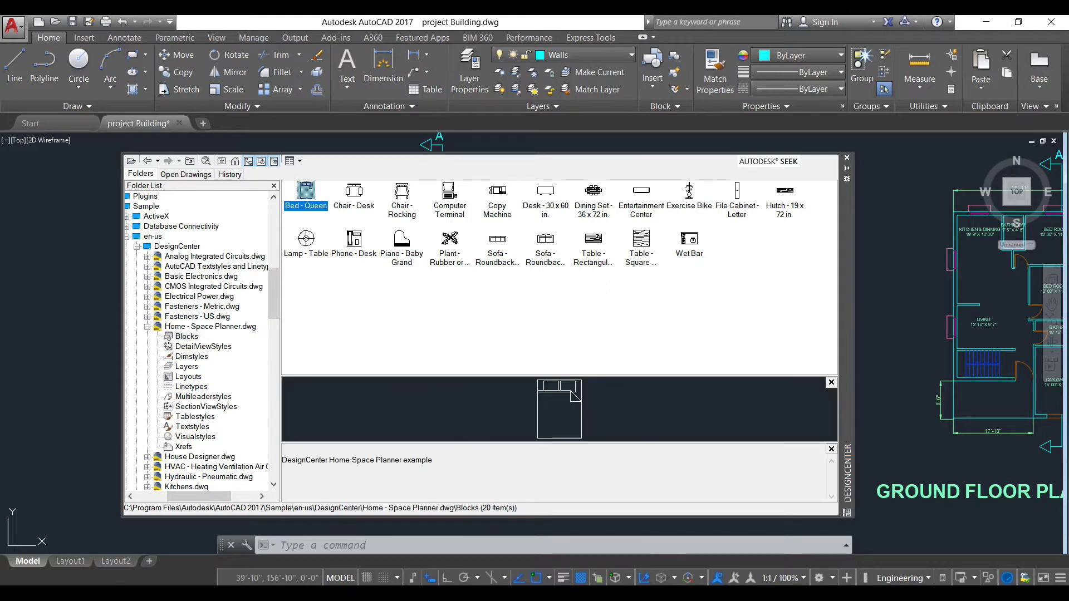
pyautogui.moveTo(305, 195); pyautogui.dragTo(108, 312)
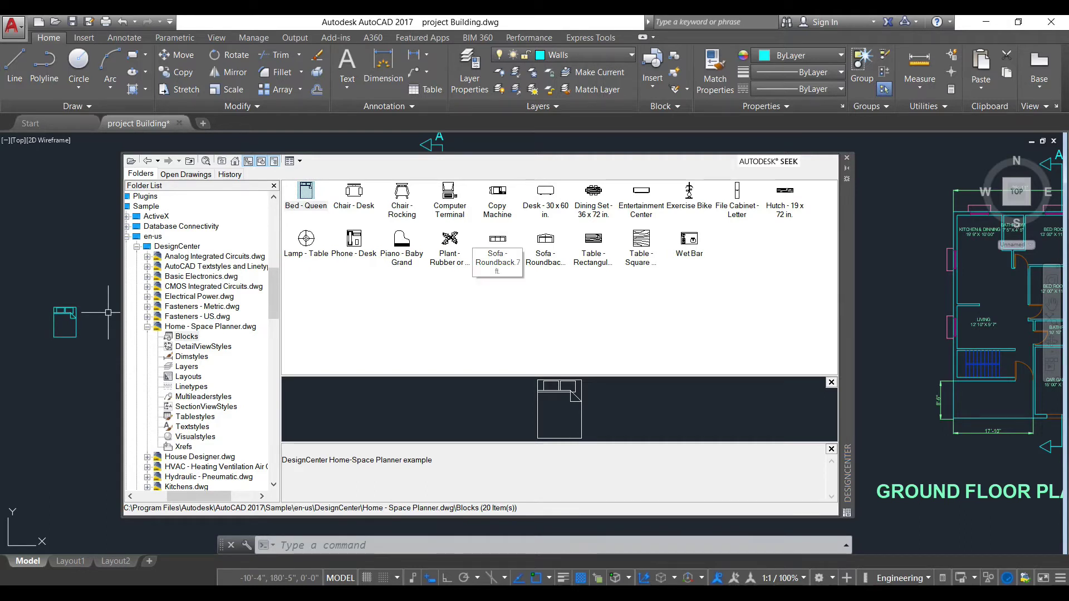
pyautogui.click(593, 193)
pyautogui.moveTo(593, 193); pyautogui.dragTo(83, 404)
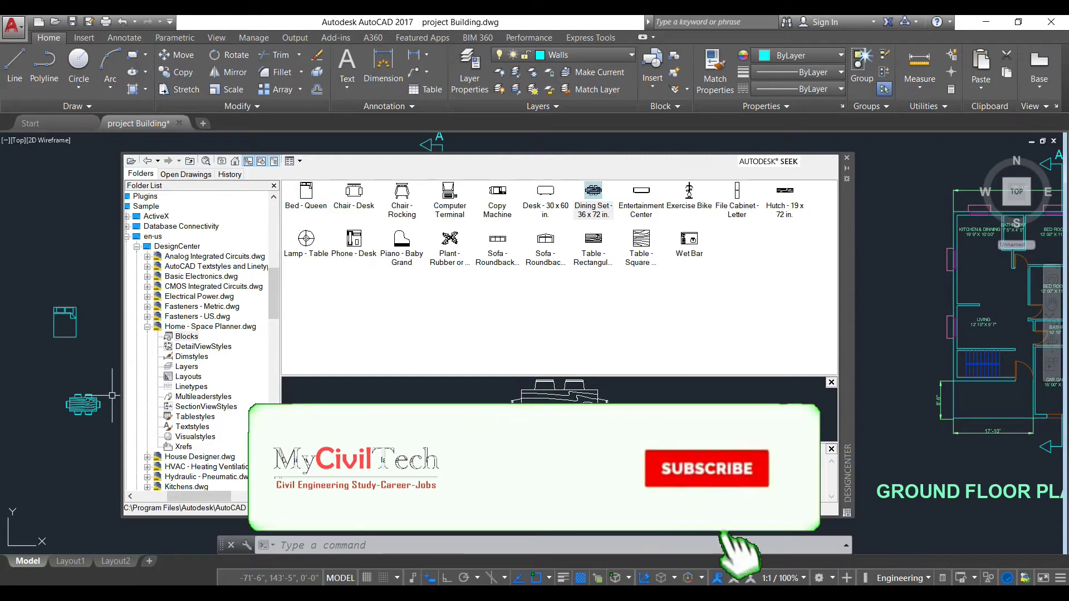
pyautogui.moveTo(354, 193); pyautogui.dragTo(23, 438)
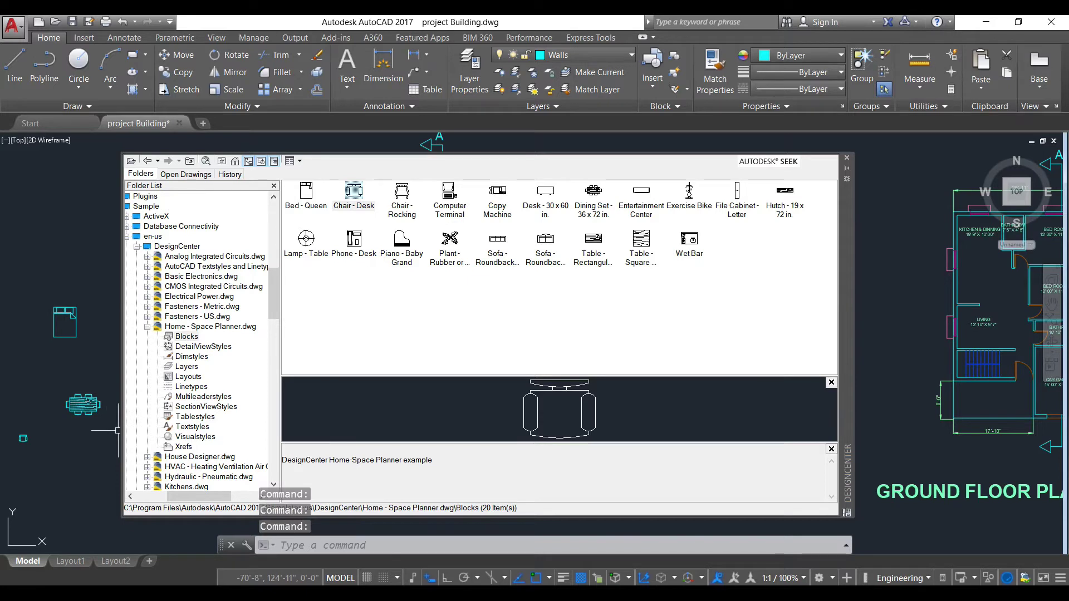
pyautogui.moveTo(545, 240); pyautogui.dragTo(47, 243)
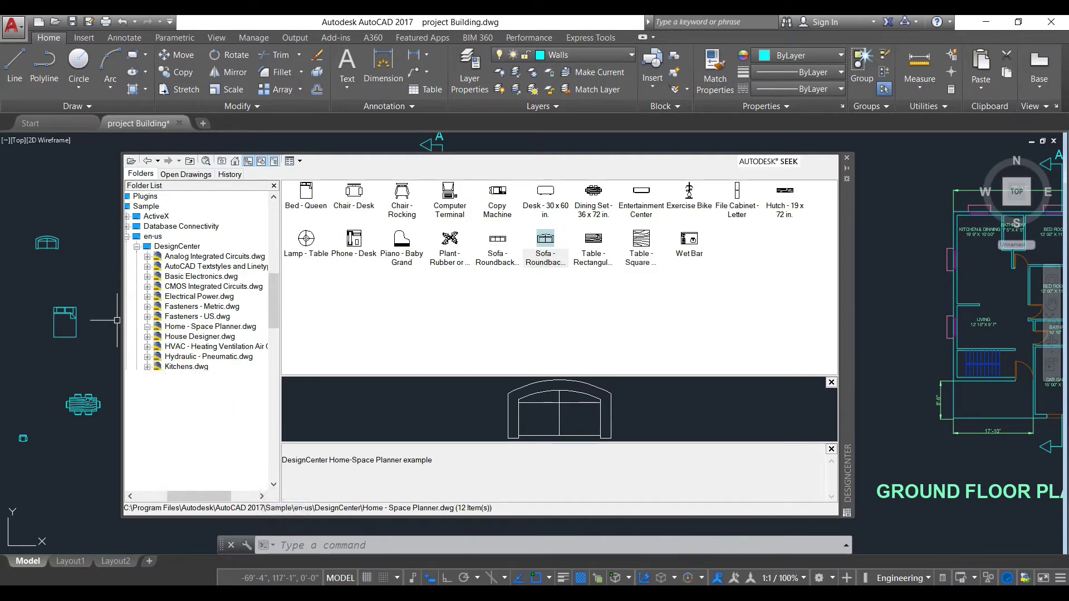
# Step: Insert the Kitchen Layout - 7 x 8 ft block from Kitchens.dwg above the sofa block
pyautogui.click(147, 326)
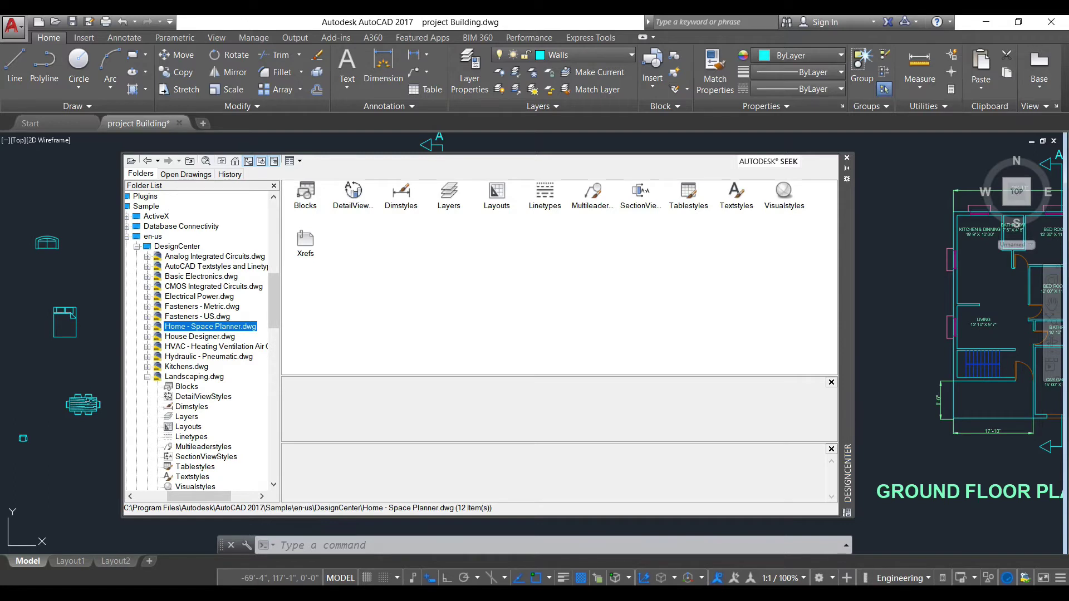
pyautogui.click(147, 367)
pyautogui.click(187, 367)
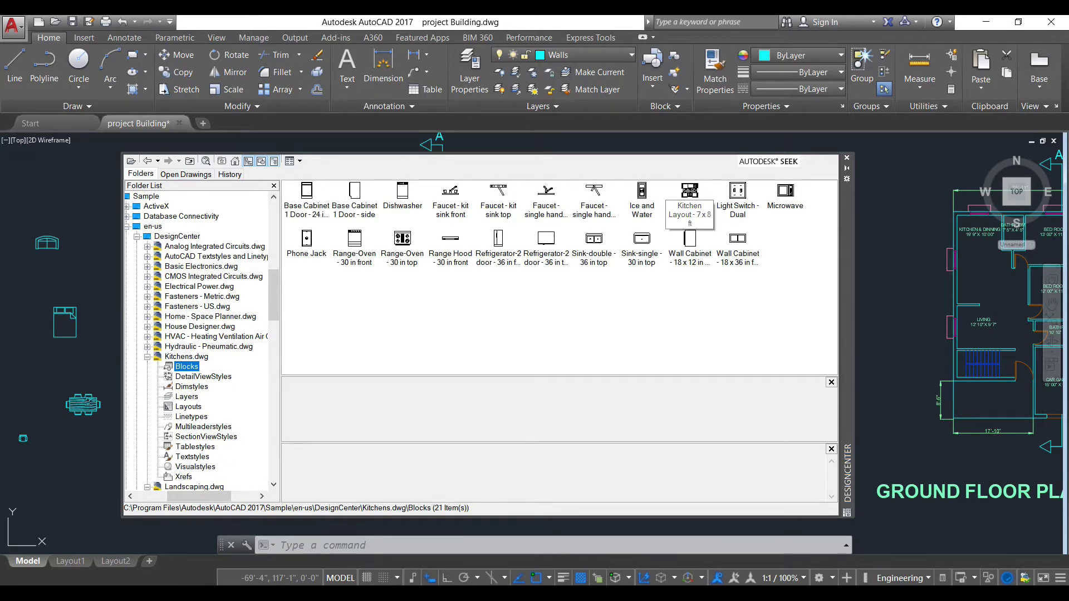
pyautogui.moveTo(689, 192)
pyautogui.mouseDown()
pyautogui.moveTo(80, 216)
pyautogui.moveTo(65, 197)
pyautogui.moveTo(92, 211)
pyautogui.mouseUp()
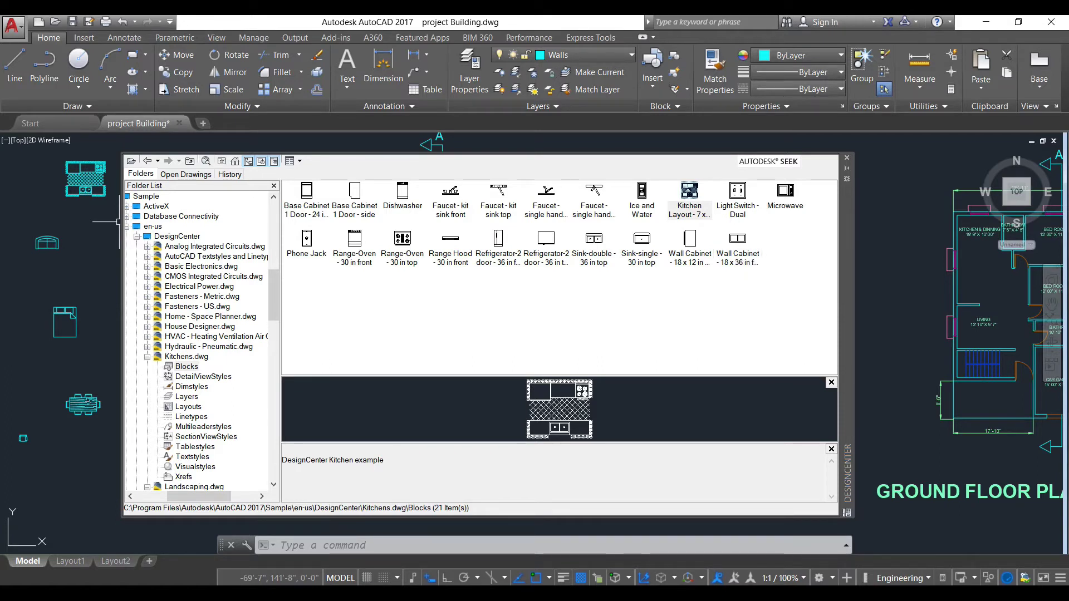
# Step: Insert the Bath Tub - 26 x 60 in. and Toilet - top blocks from House Designer.dwg below the dining set, and close DesignCenter
pyautogui.click(147, 357)
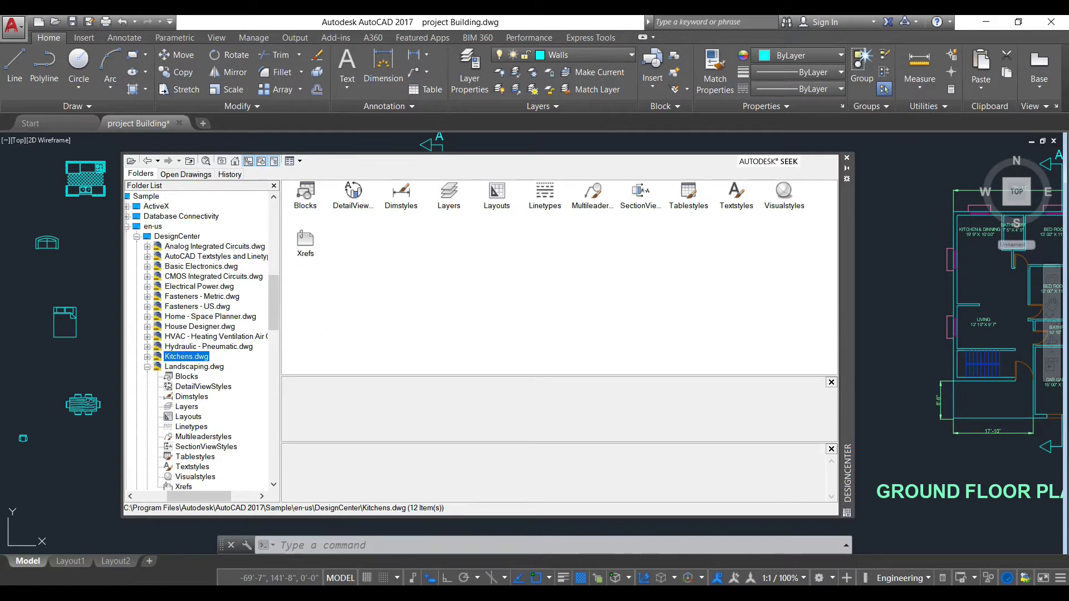
pyautogui.click(147, 327)
pyautogui.click(187, 336)
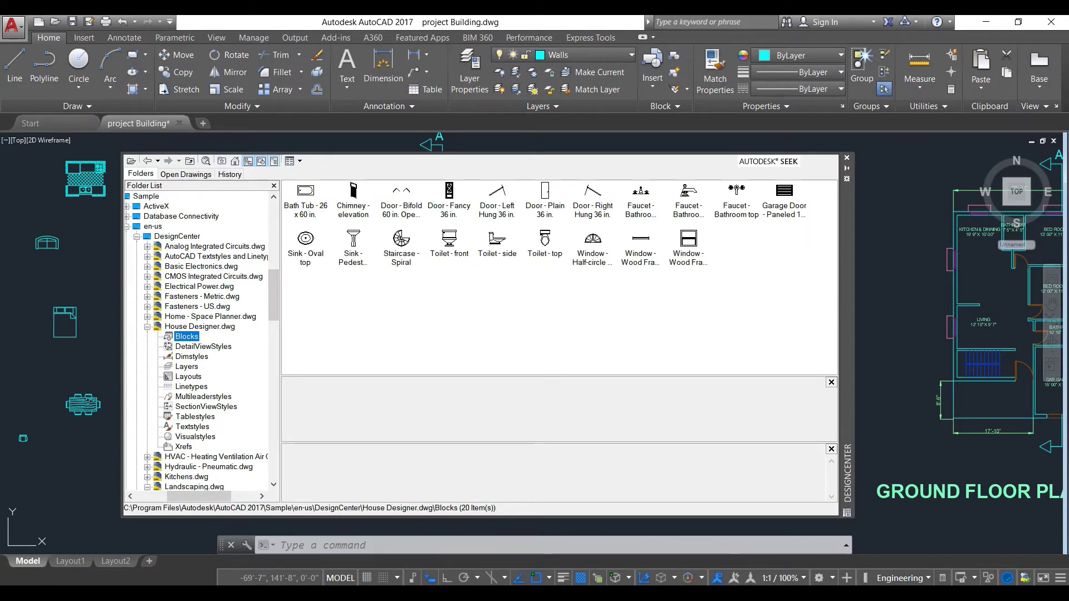
pyautogui.click(305, 192)
pyautogui.moveTo(305, 199); pyautogui.dragTo(100, 458)
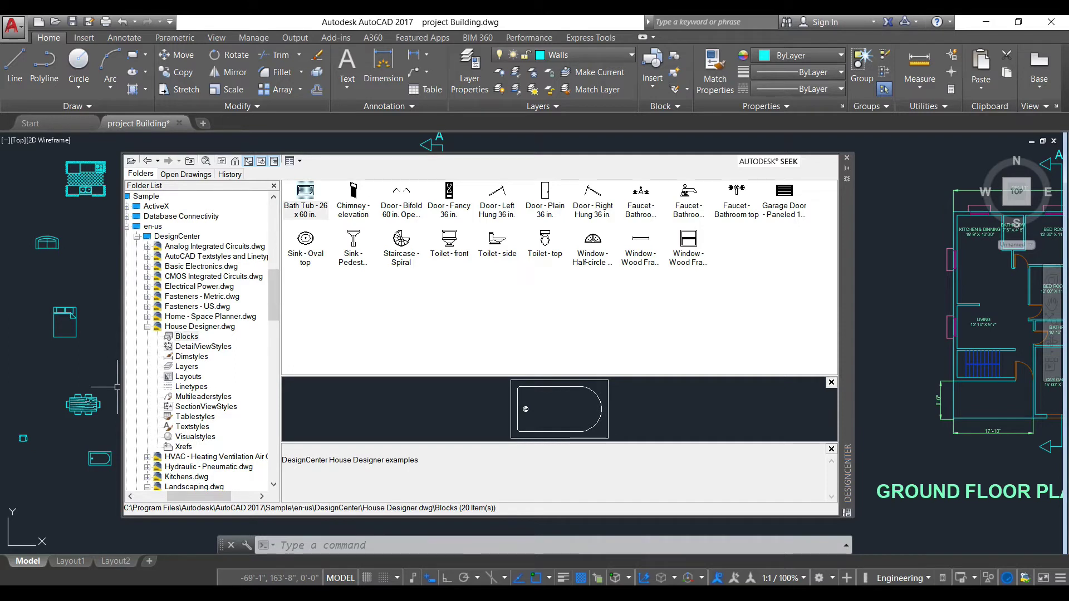
pyautogui.moveTo(545, 240); pyautogui.dragTo(45, 475)
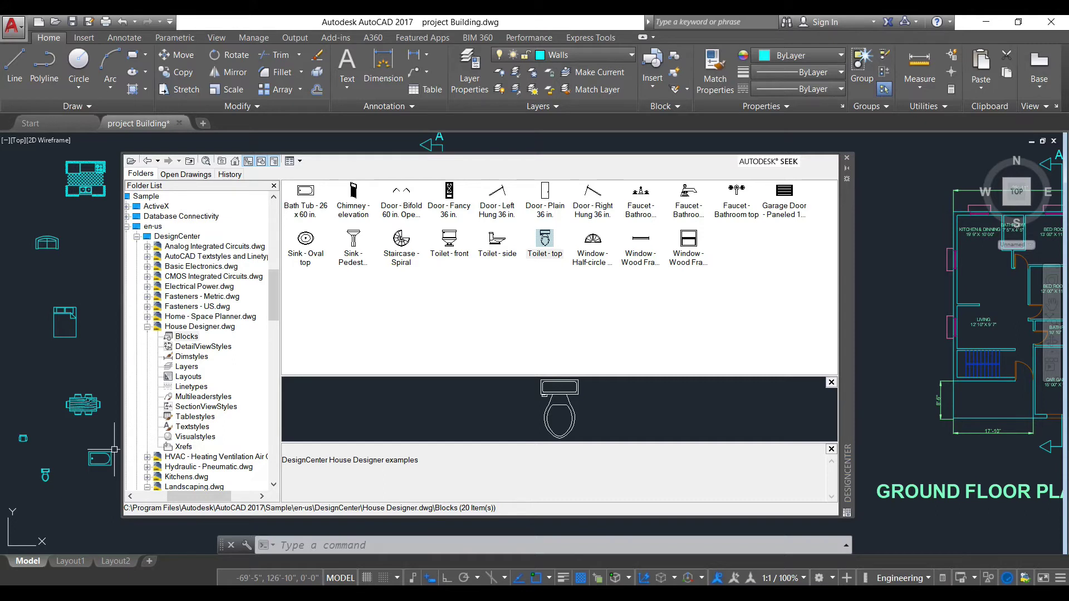
pyautogui.click(847, 158)
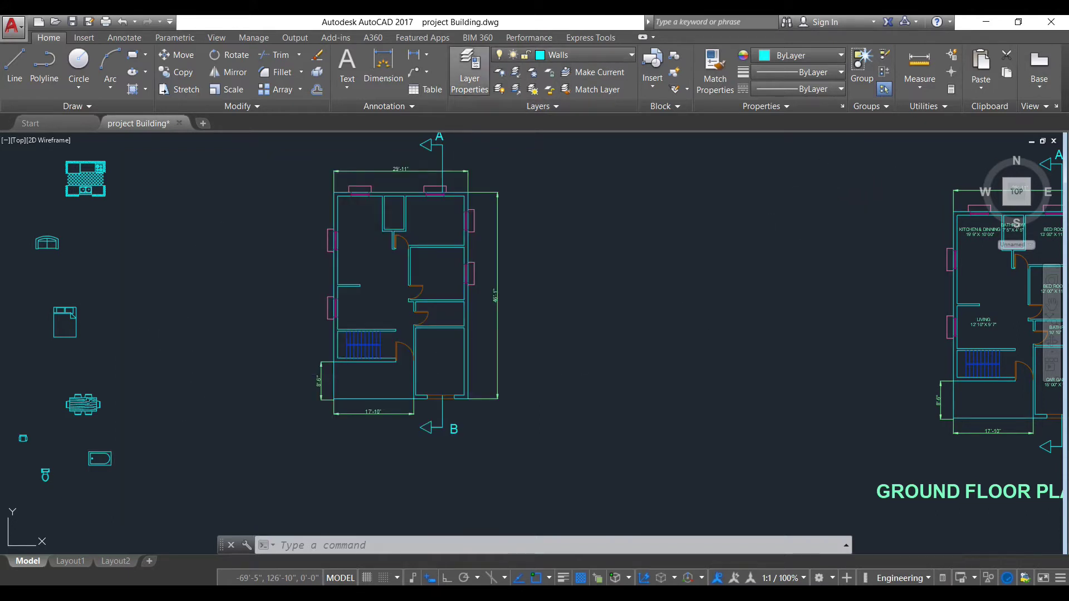
# Step: Create a new layer named "design center" with index color 132 and close the layer manager
pyautogui.click(469, 72)
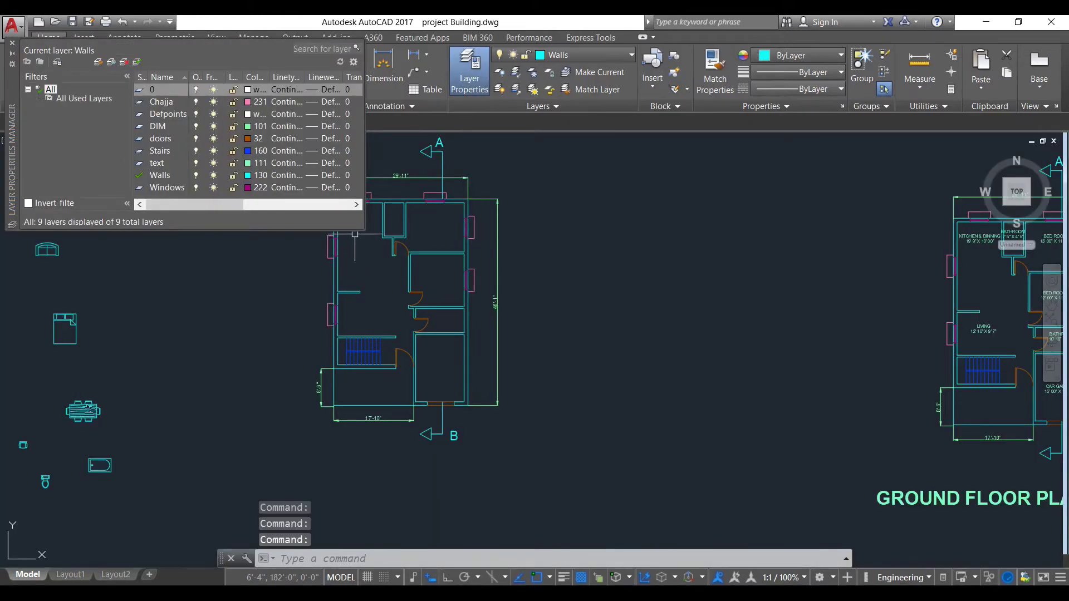
pyautogui.moveTo(362, 230); pyautogui.dragTo(701, 437)
pyautogui.hotkey('alt', 'n')
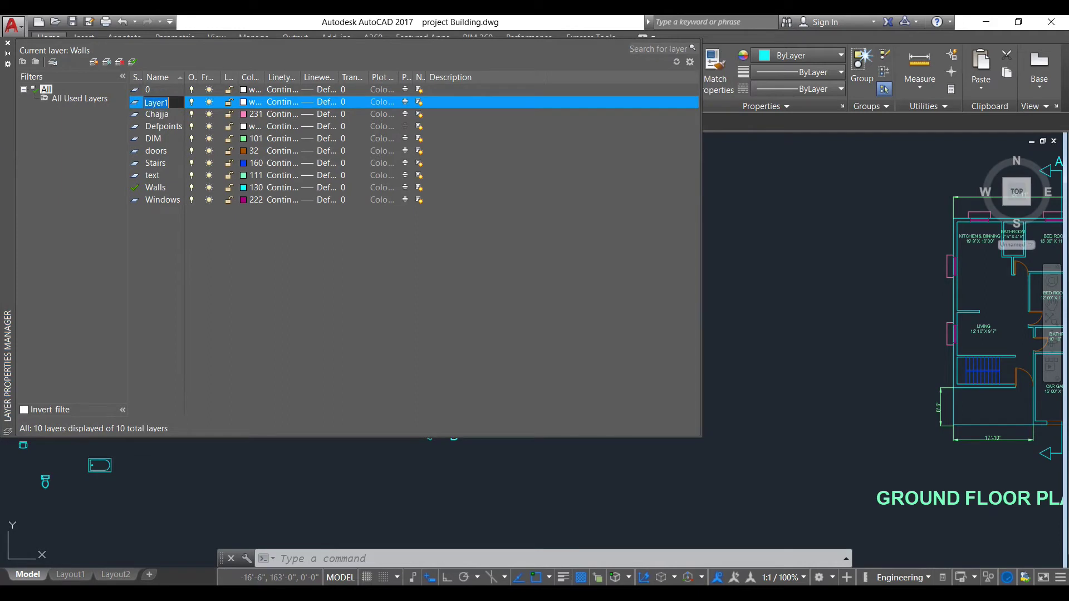
pyautogui.write('des')
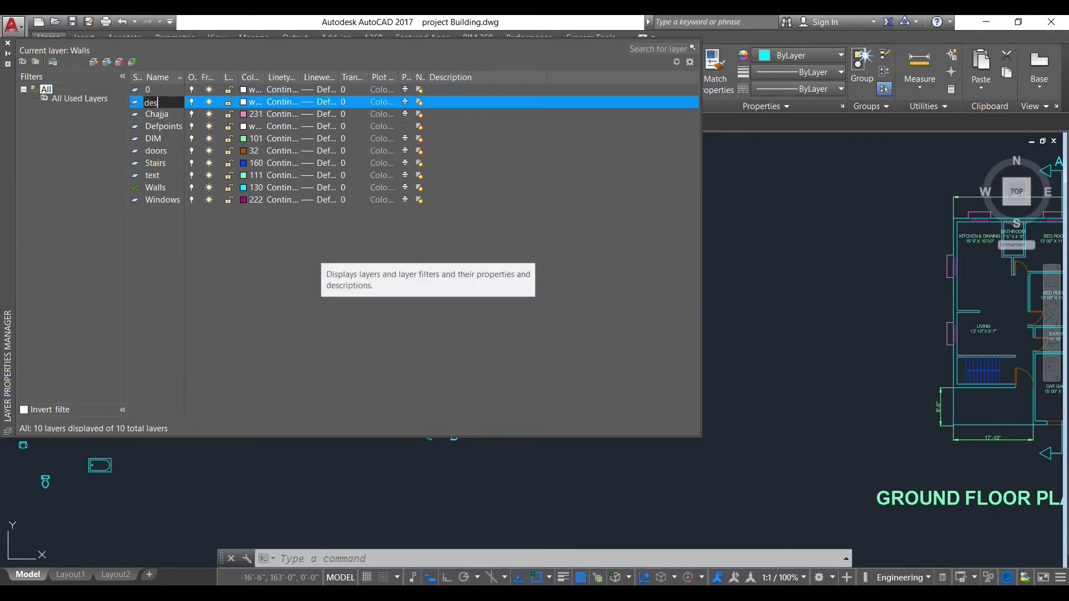
pyautogui.write('ign center')
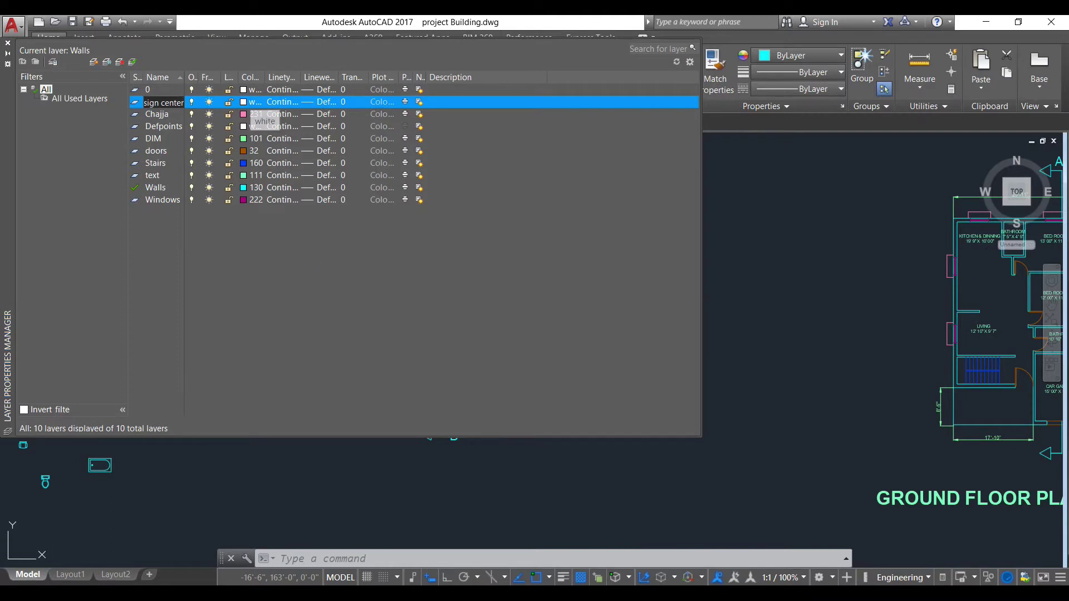
pyautogui.click(254, 102)
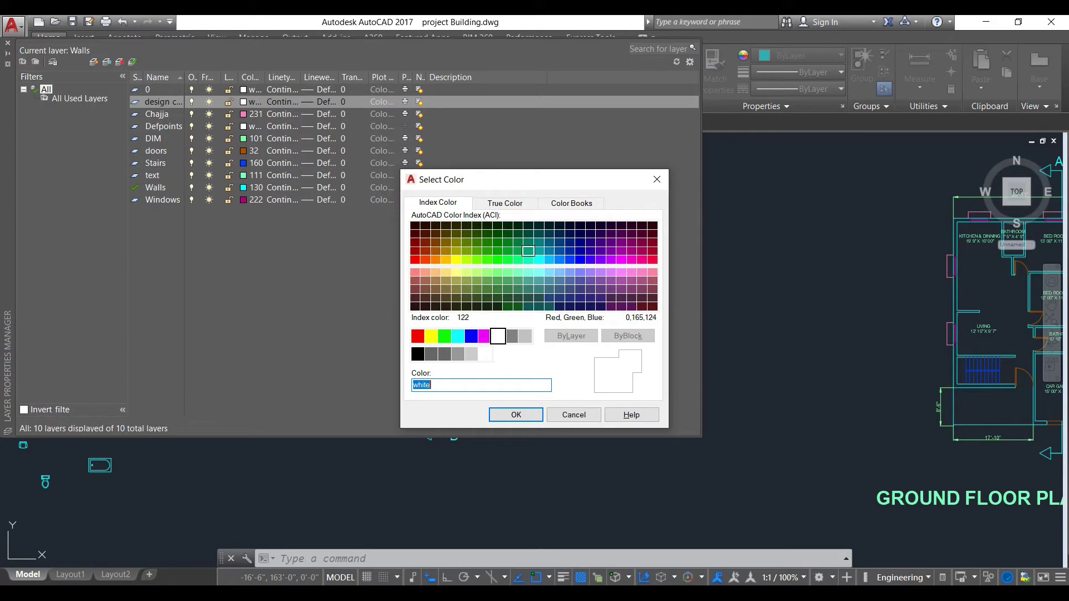
pyautogui.click(539, 251)
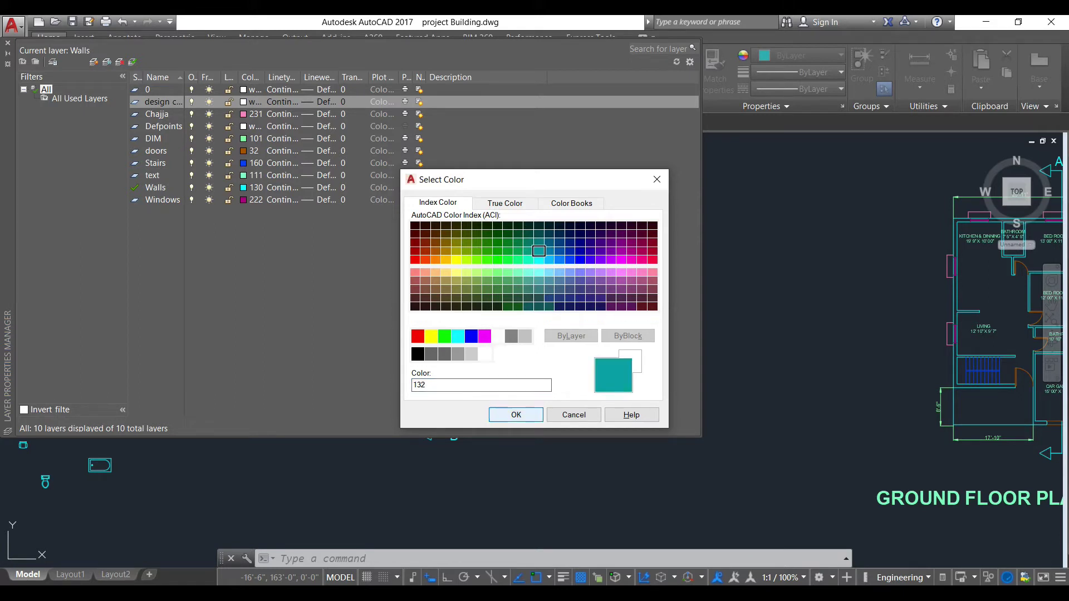
pyautogui.click(515, 415)
pyautogui.click(7, 43)
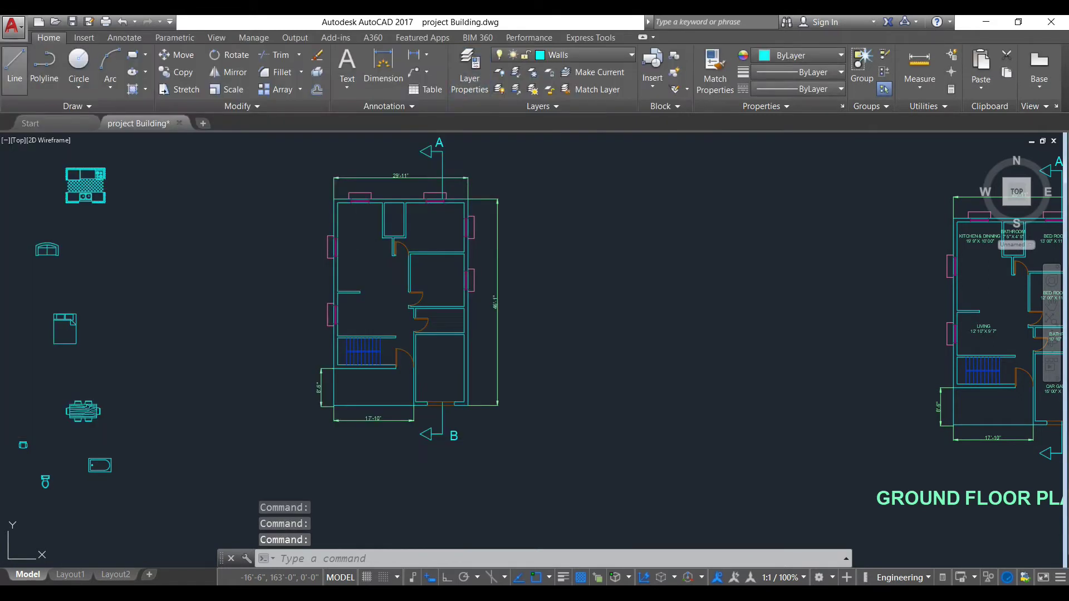
# Step: Move all the inserted furniture and fixture blocks beside the plan onto the "design center" layer
pyautogui.click(207, 506)
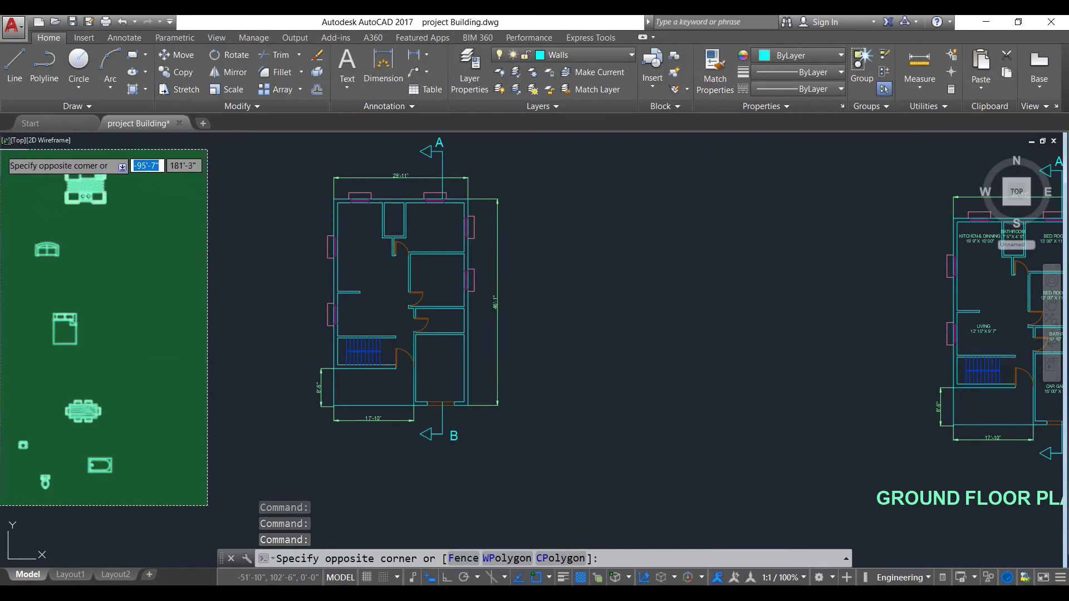
pyautogui.click(12, 170)
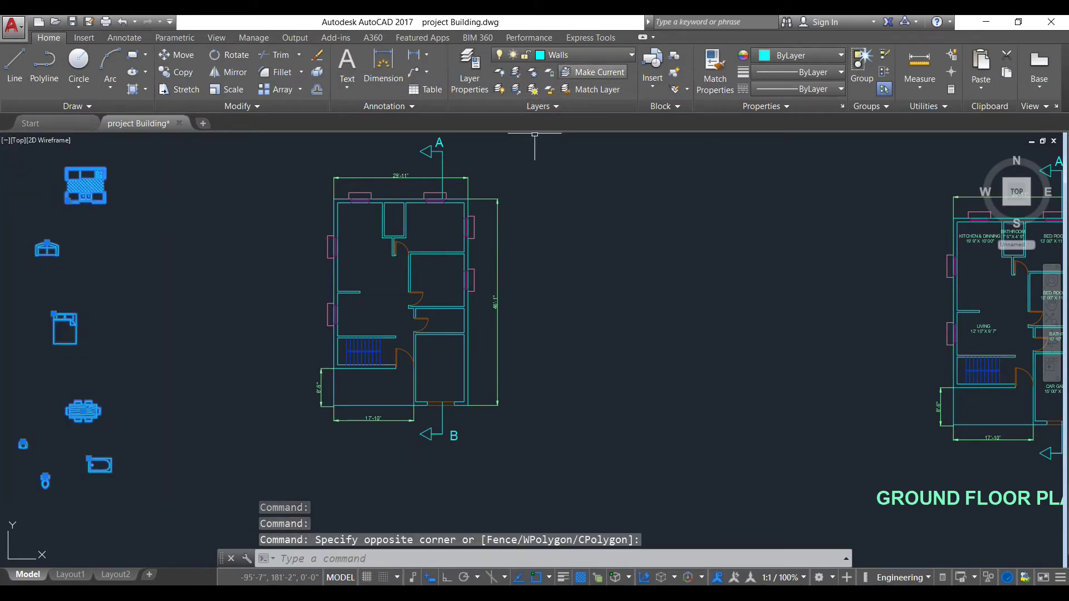
pyautogui.click(563, 54)
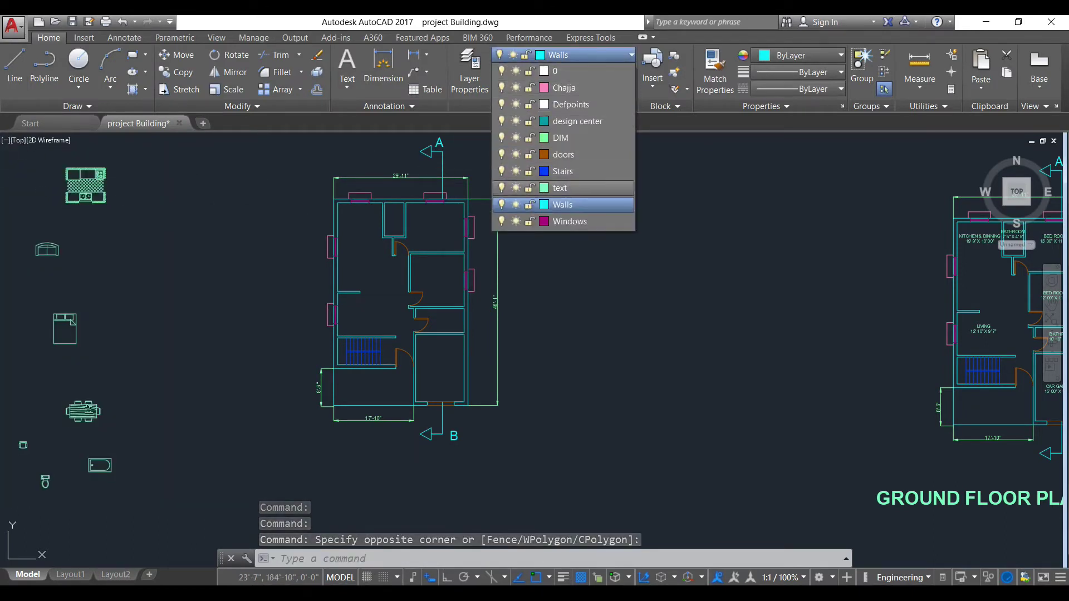
pyautogui.click(562, 121)
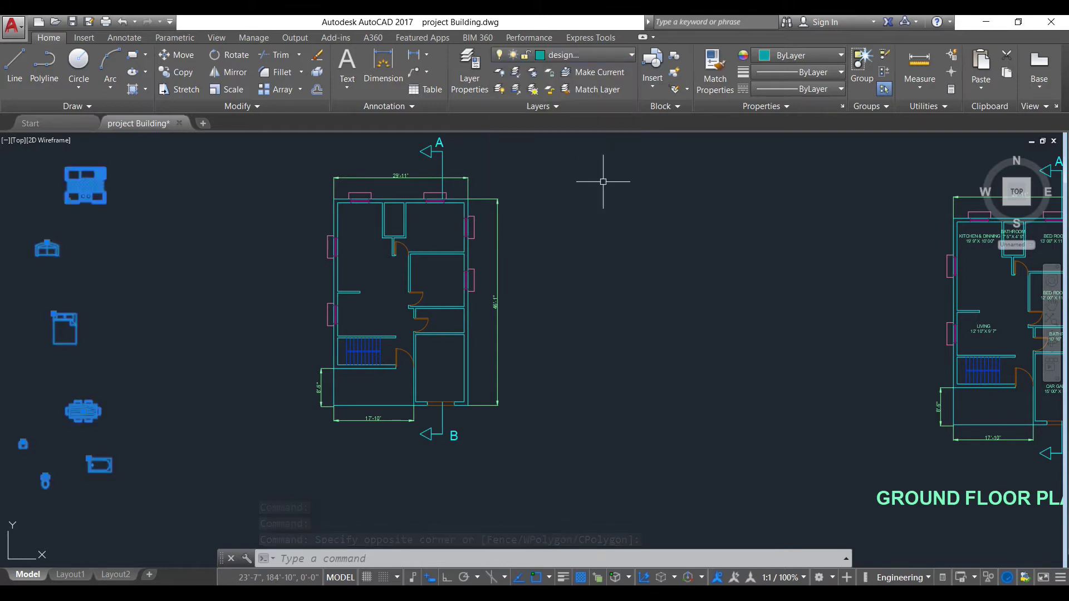
pyautogui.click(212, 325)
pyautogui.press('Escape')
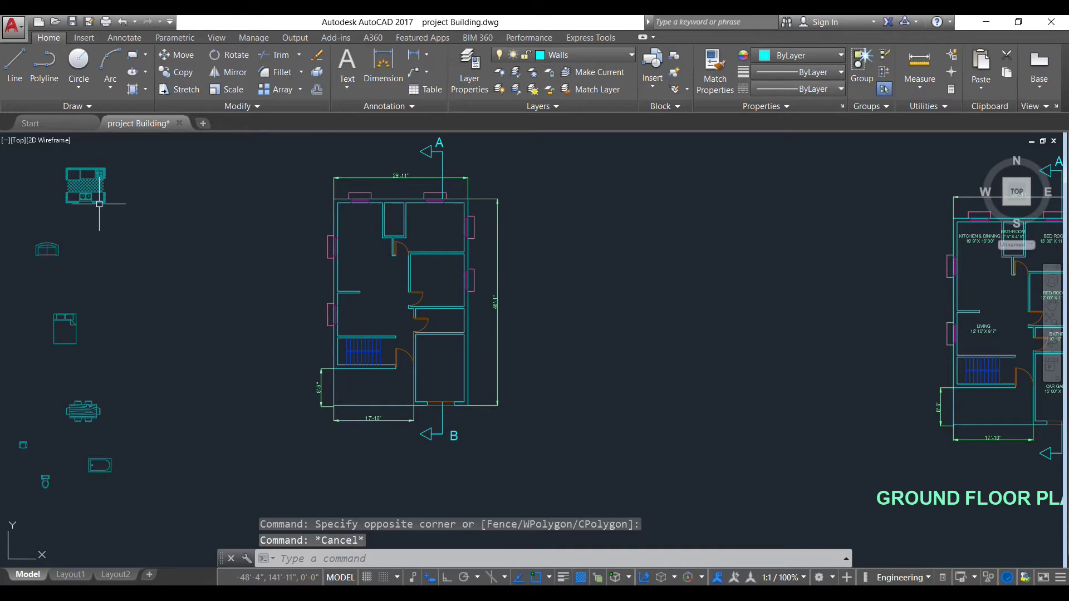
pyautogui.click(78, 187)
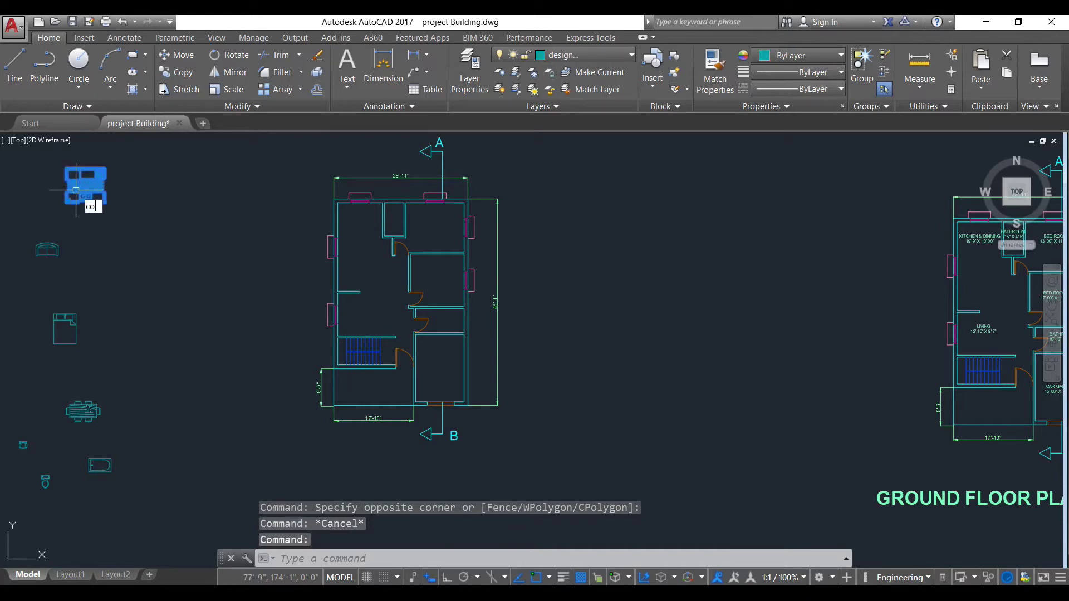
pyautogui.write('co')
pyautogui.press('Return')
pyautogui.click(84, 195)
pyautogui.scroll(4, 345, 239)
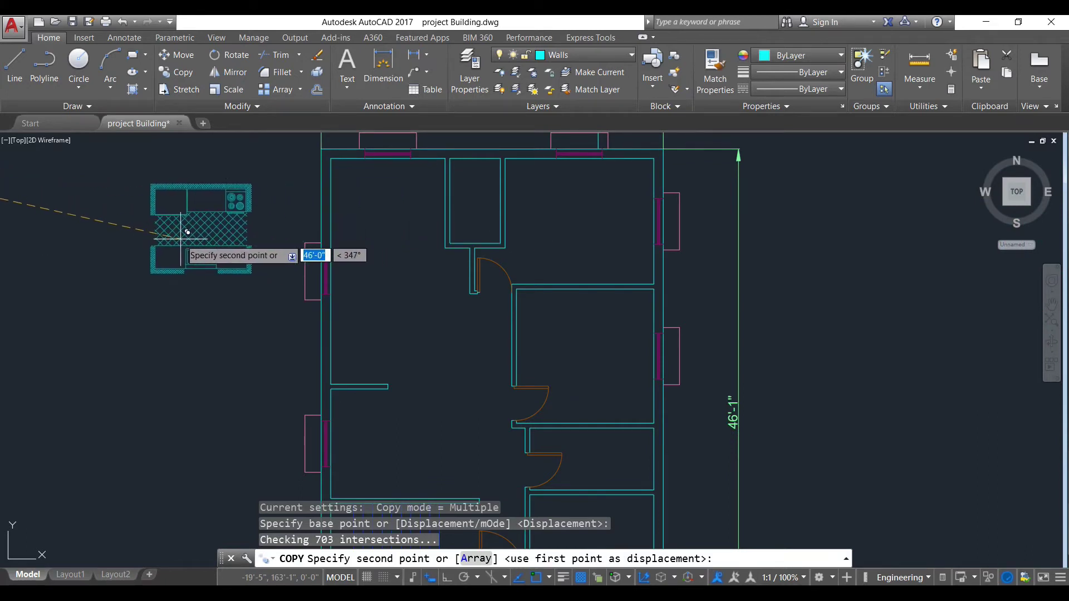
pyautogui.press('Escape')
# Step: Scale the kitchen layout block by a factor of .5 about its lower corner nearest the plan
pyautogui.scroll(-5, 179, 234)
pyautogui.moveTo(180, 239); pyautogui.dragTo(398, 233, button='middle')
pyautogui.scroll(5, 280, 202)
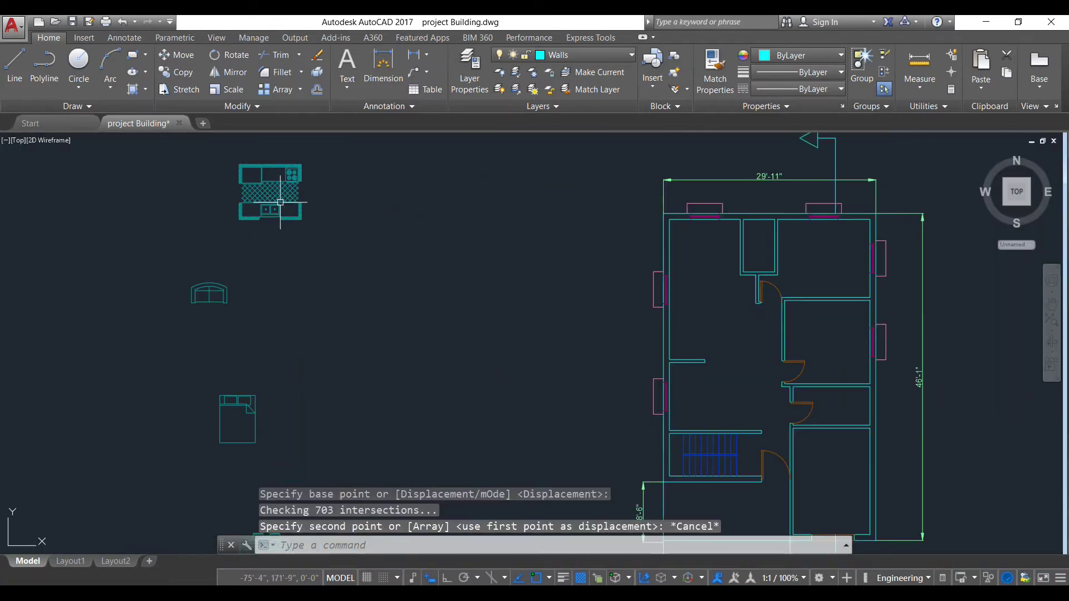
pyautogui.moveTo(279, 203); pyautogui.dragTo(300, 248, button='middle')
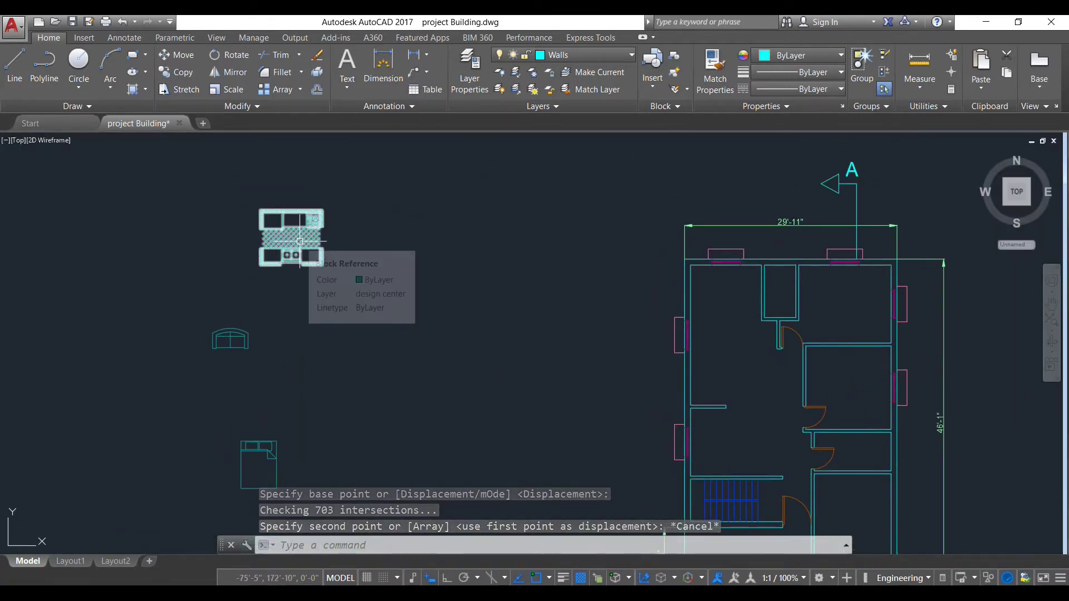
pyautogui.click(299, 241)
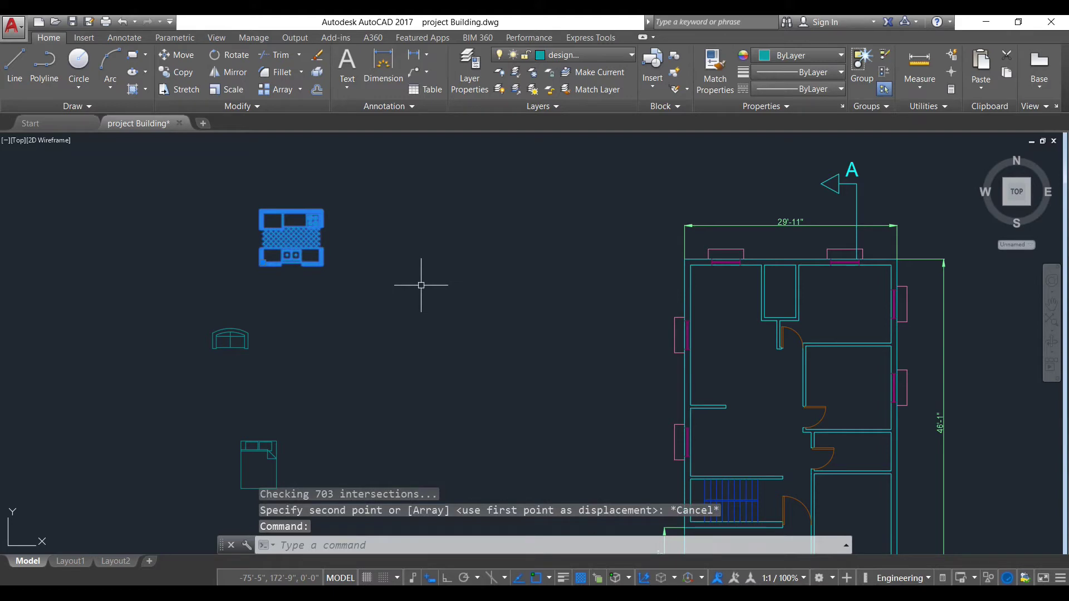
pyautogui.write('c')
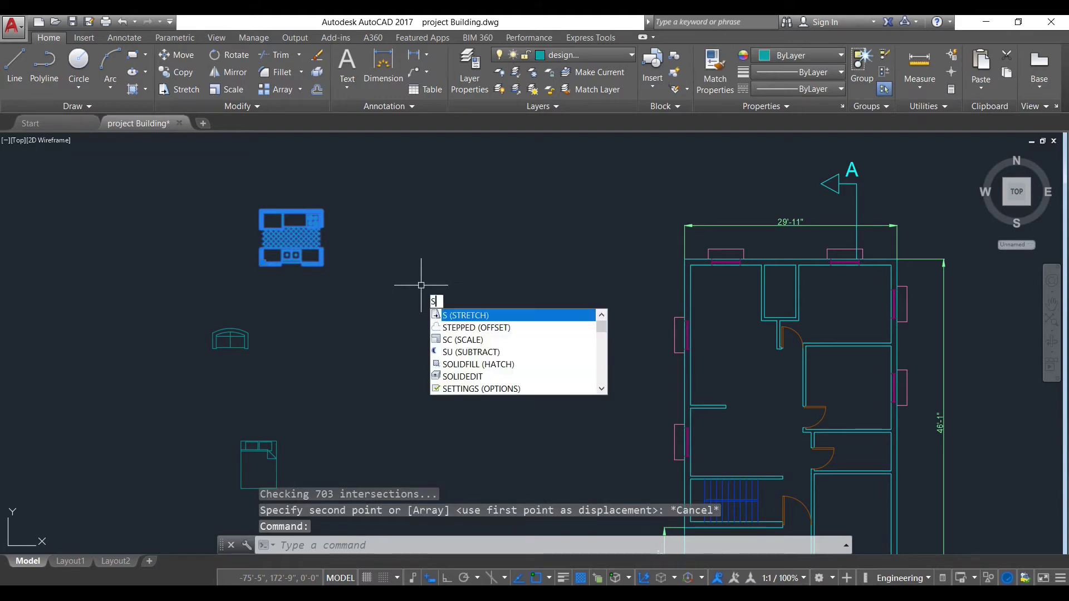
pyautogui.press('Return')
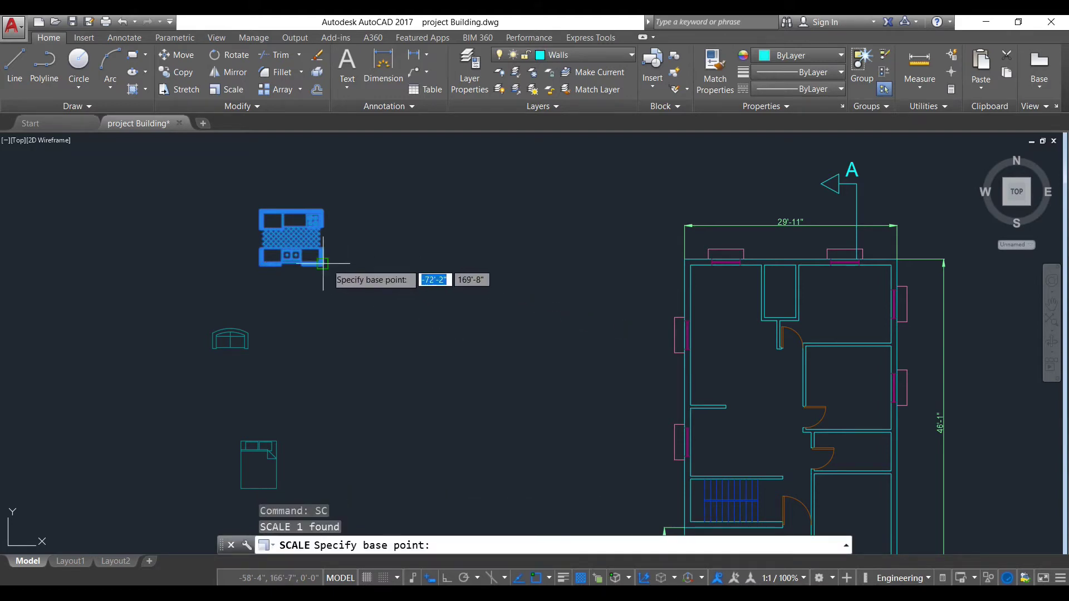
pyautogui.click(323, 264)
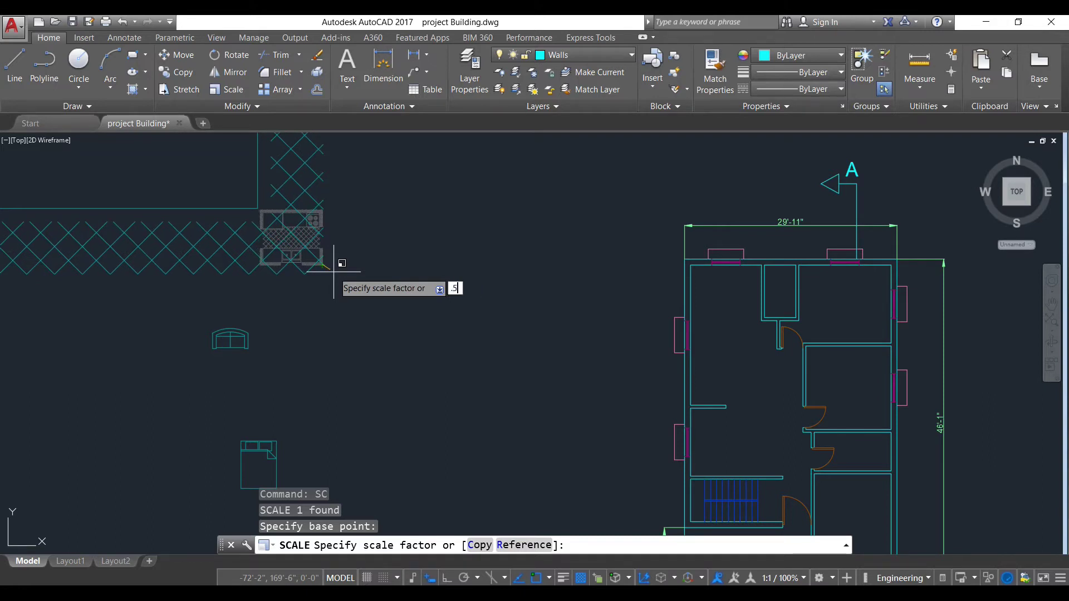
pyautogui.press('Return')
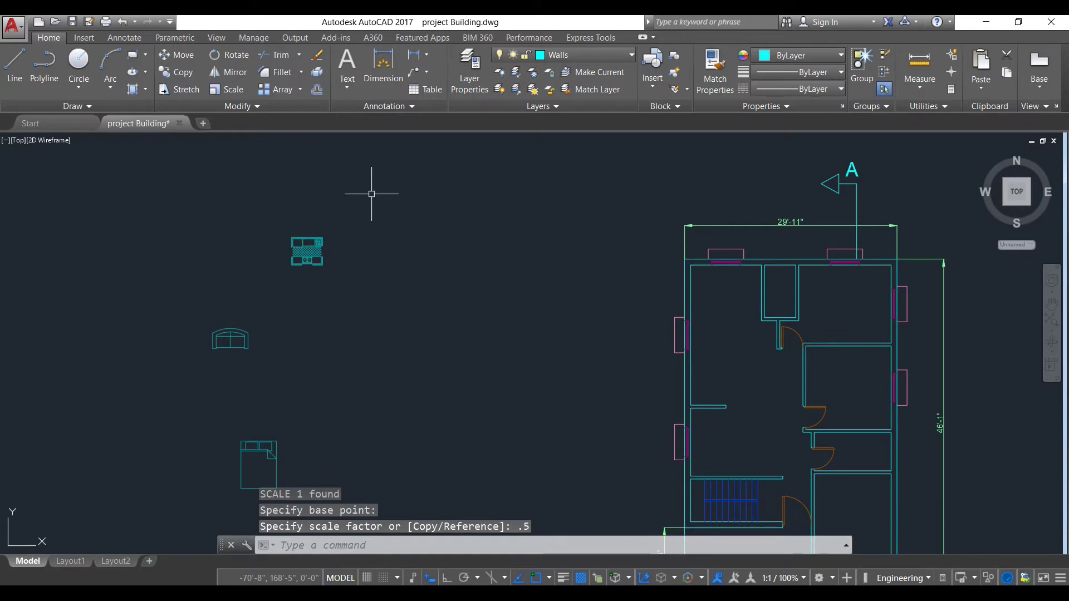
# Step: Copy the kitchen layout block into the upper-left corner of the kitchen and dining room in the copied plan
pyautogui.click(316, 243)
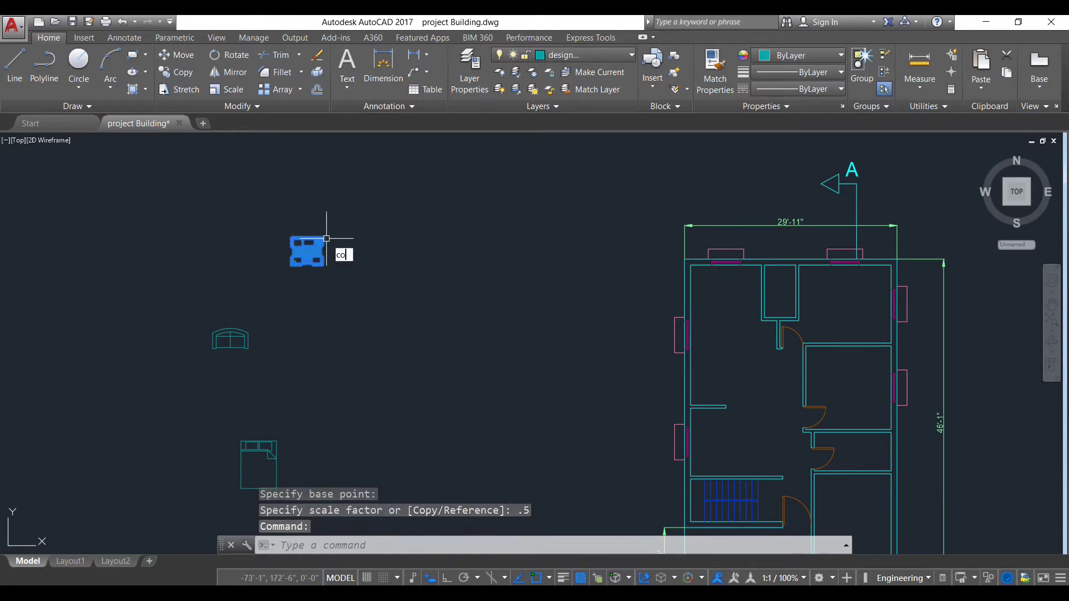
pyautogui.write('co')
pyautogui.press('Return')
pyautogui.click(320, 245)
pyautogui.scroll(3, 732, 277)
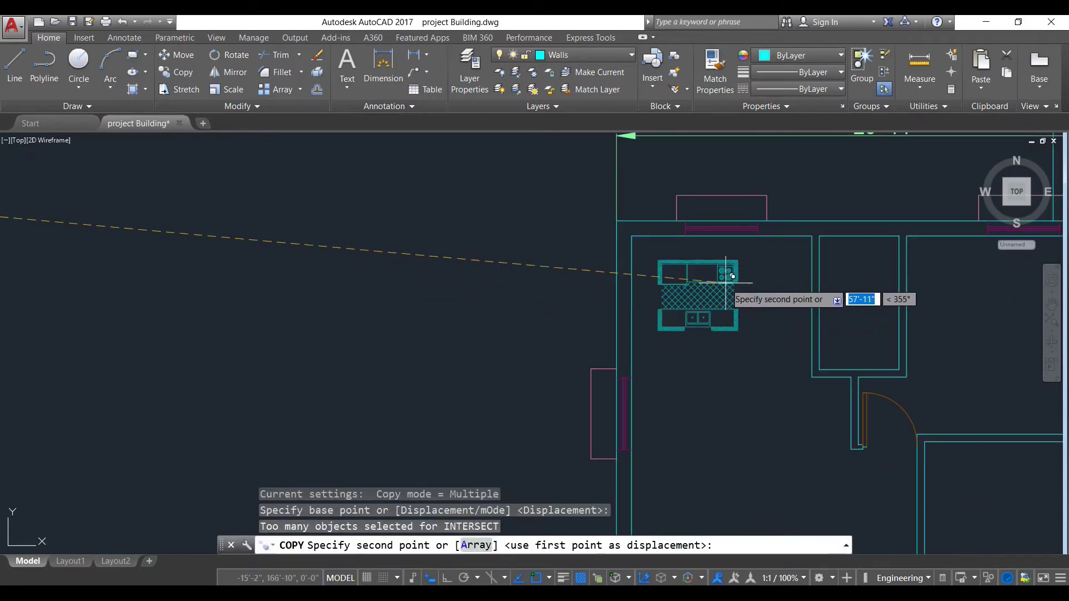
pyautogui.click(710, 256)
pyautogui.scroll(-5, 601, 256)
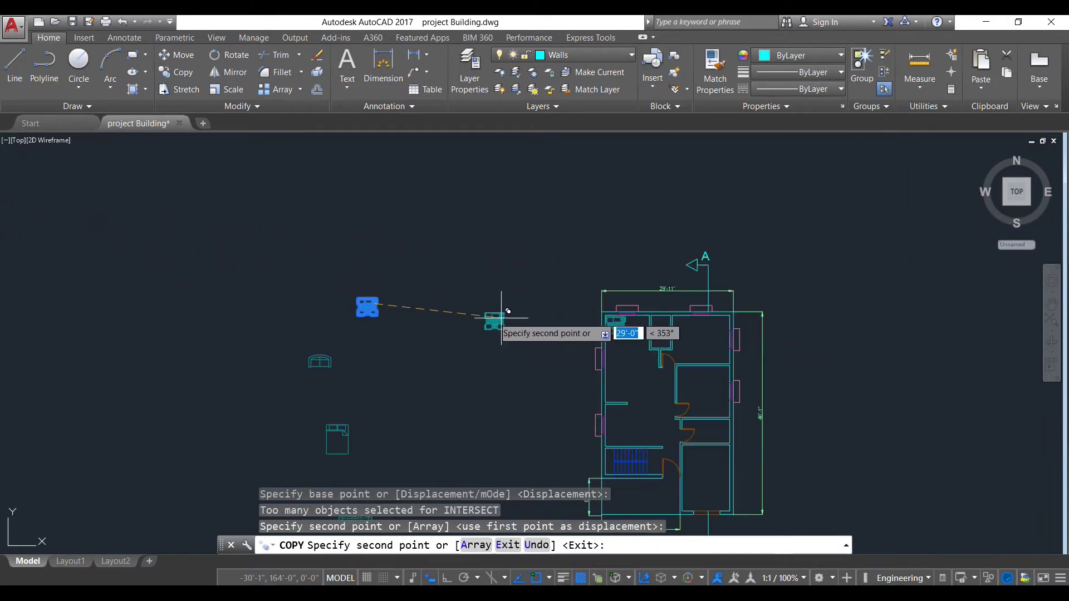
pyautogui.press('Escape')
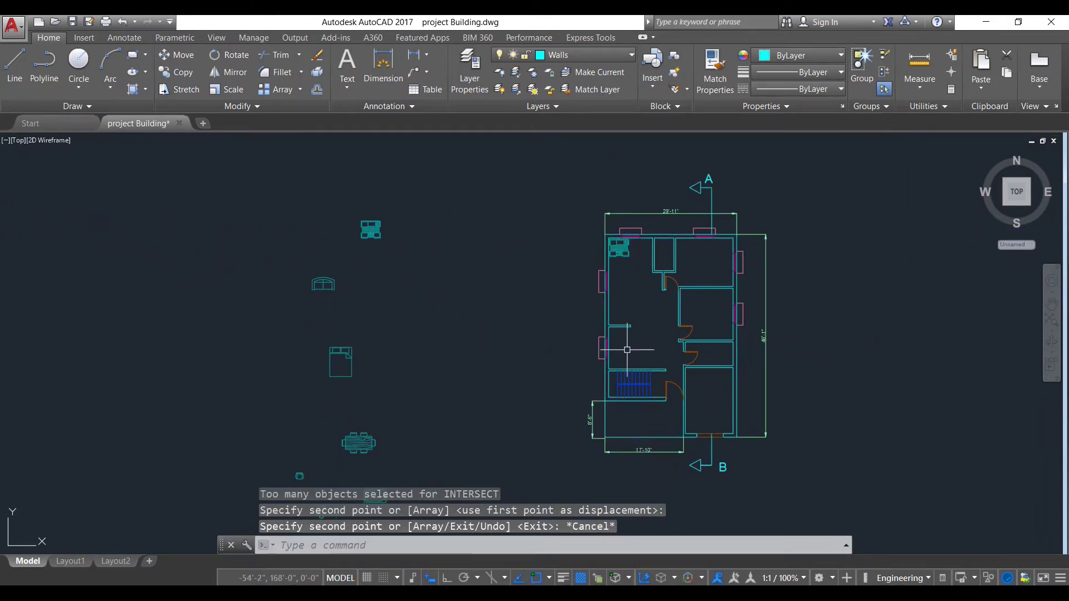
# Step: Copy the dining set block into the kitchen and dining room, below the kitchen layout
pyautogui.click(354, 445)
pyautogui.write('co')
pyautogui.press('Return')
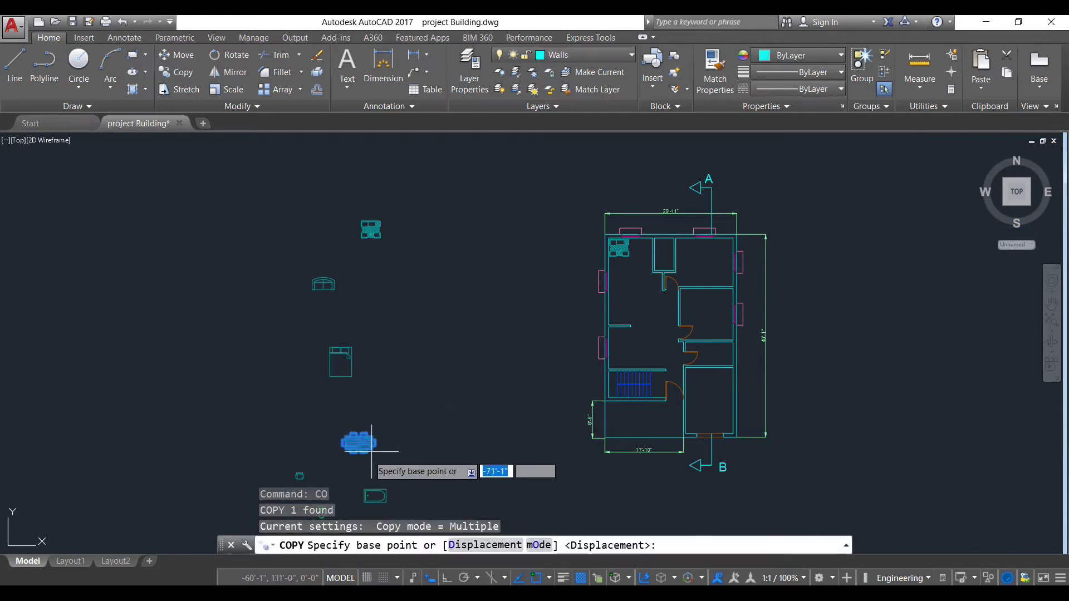
pyautogui.click(363, 451)
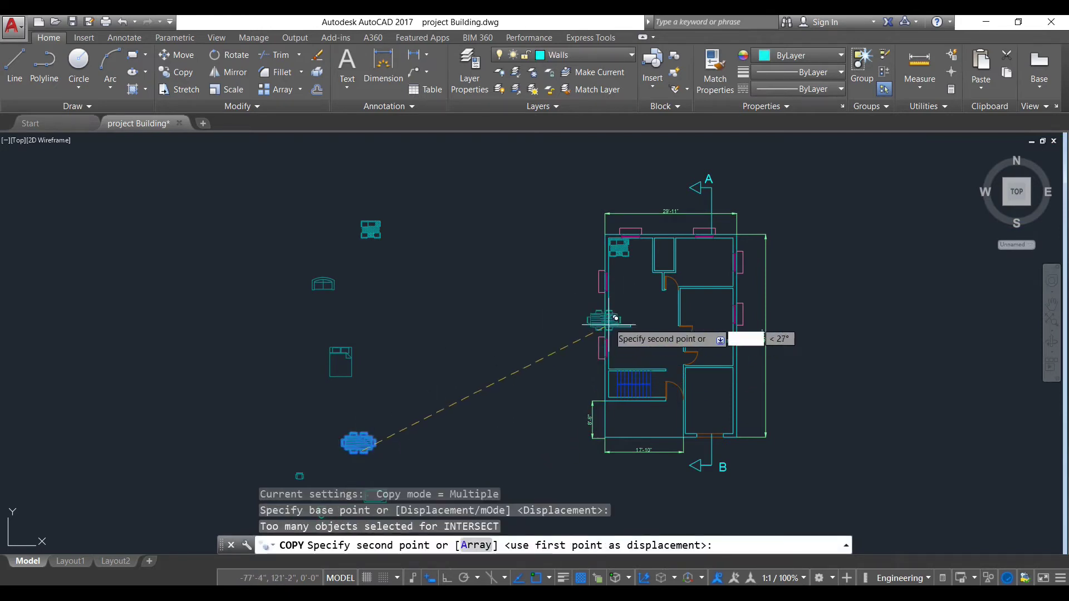
pyautogui.click(632, 306)
pyautogui.press('Escape')
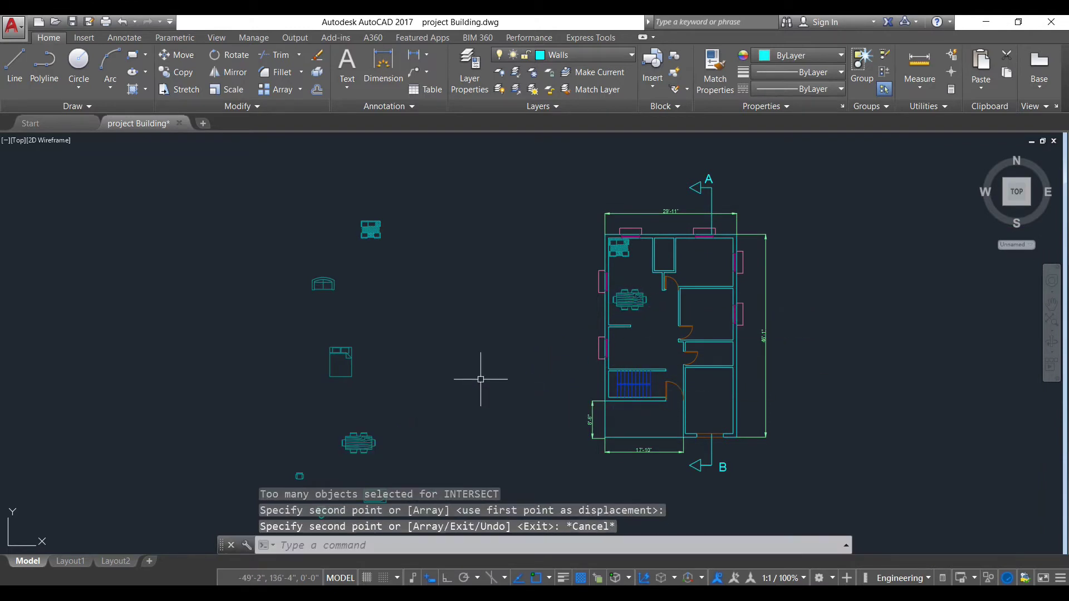
# Step: Copy the queen bed block into both bedrooms, placing each copy near the upper wall
pyautogui.click(344, 353)
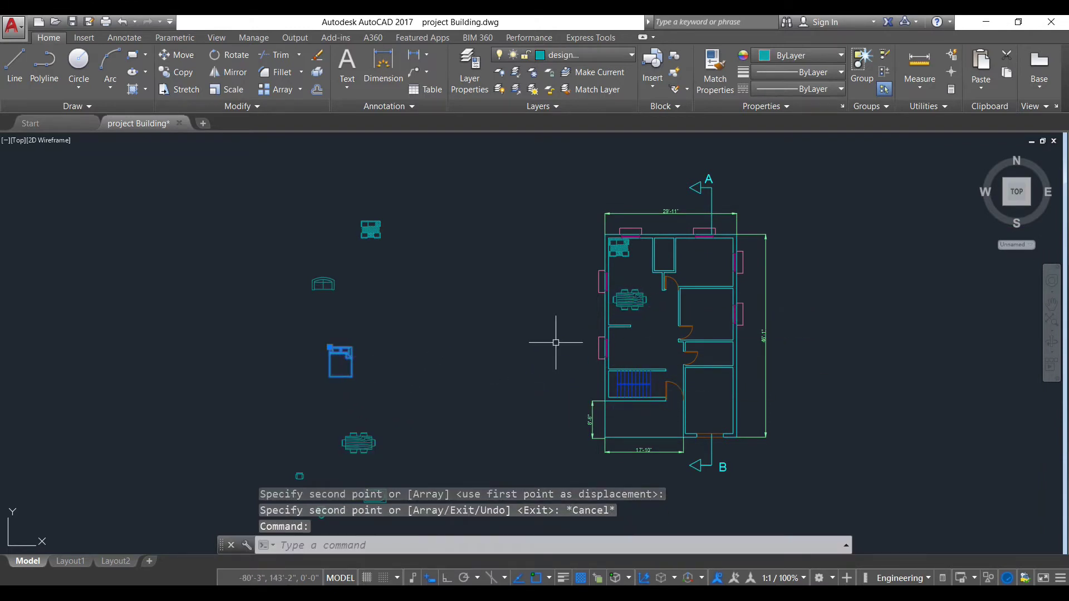
pyautogui.write('o')
pyautogui.press('Return')
pyautogui.click(346, 357)
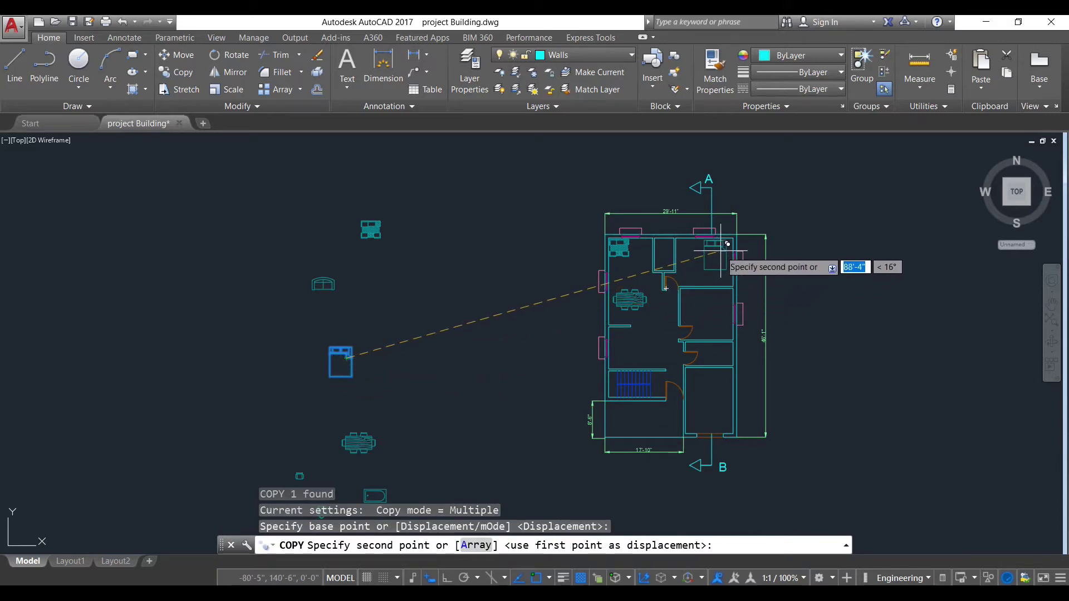
pyautogui.click(722, 250)
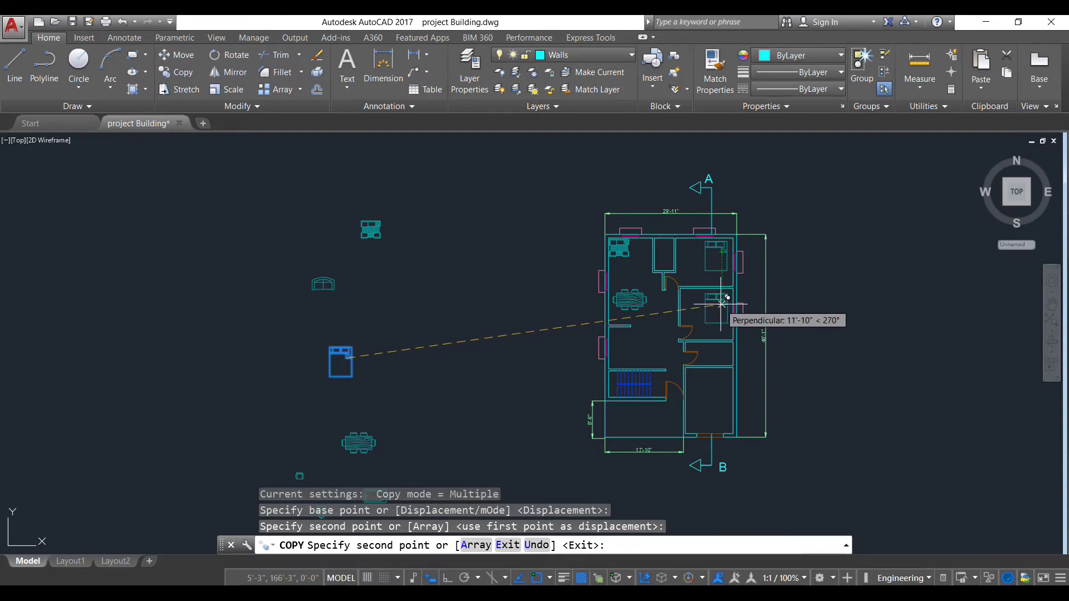
pyautogui.click(721, 305)
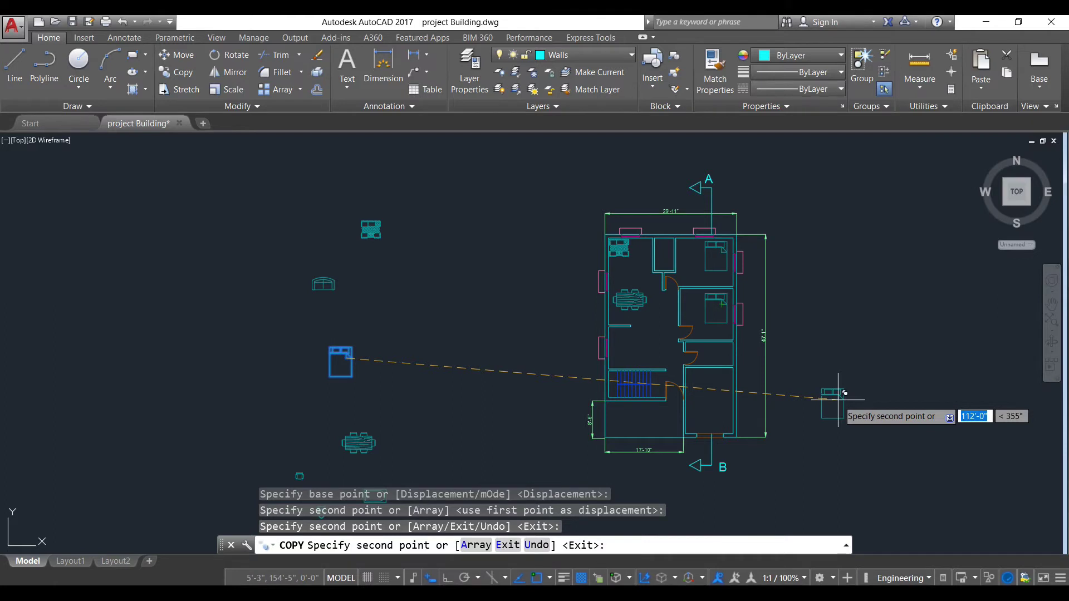
pyautogui.press('Escape')
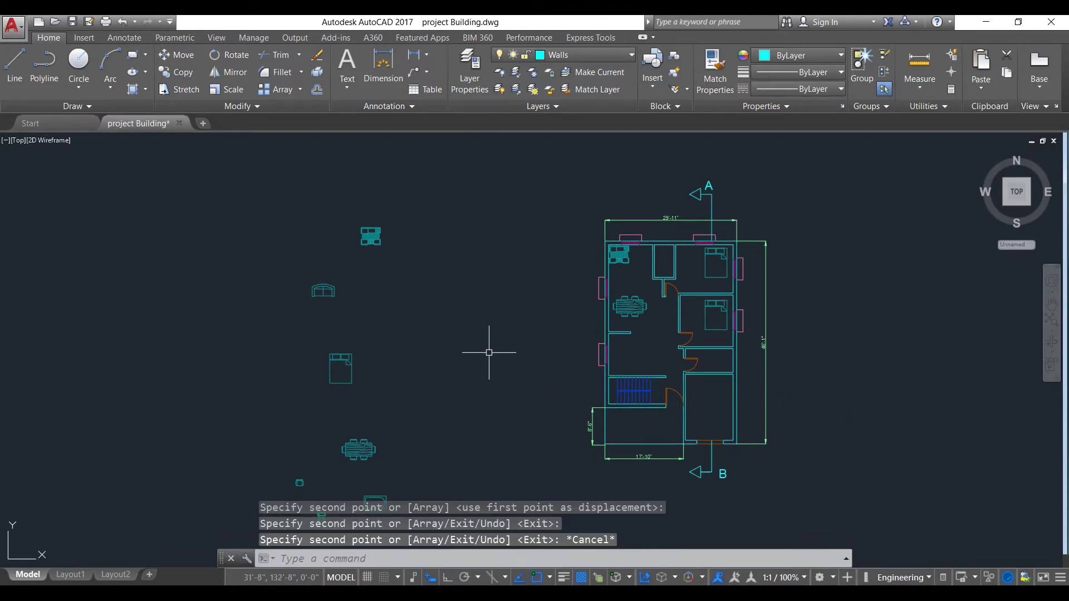
# Step: Copy the sofa block into the living room, just below the short partition wall
pyautogui.click(310, 290)
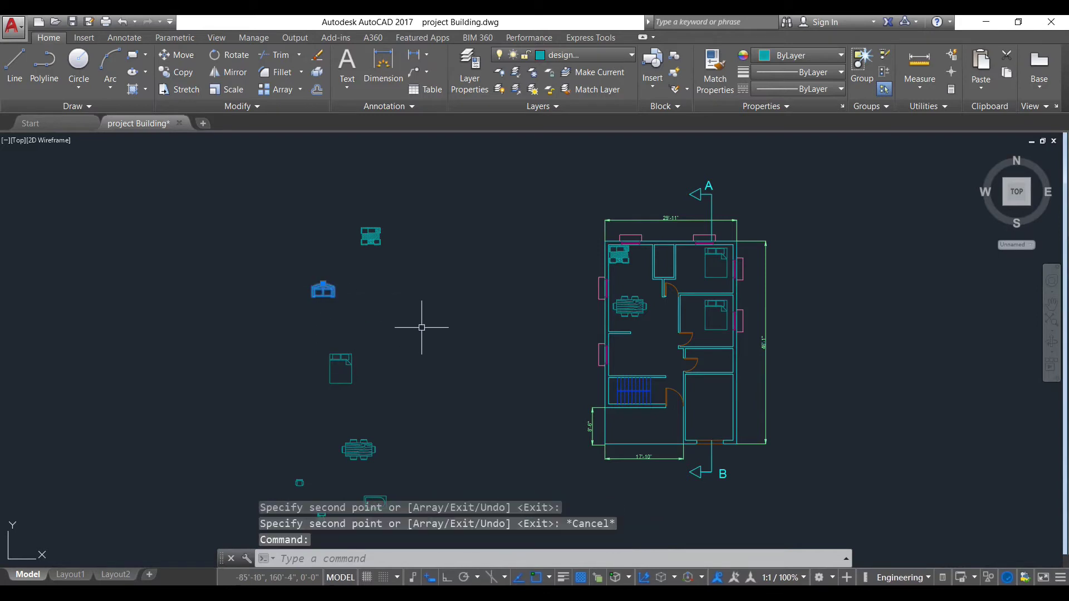
pyautogui.press('Return')
pyautogui.click(322, 292)
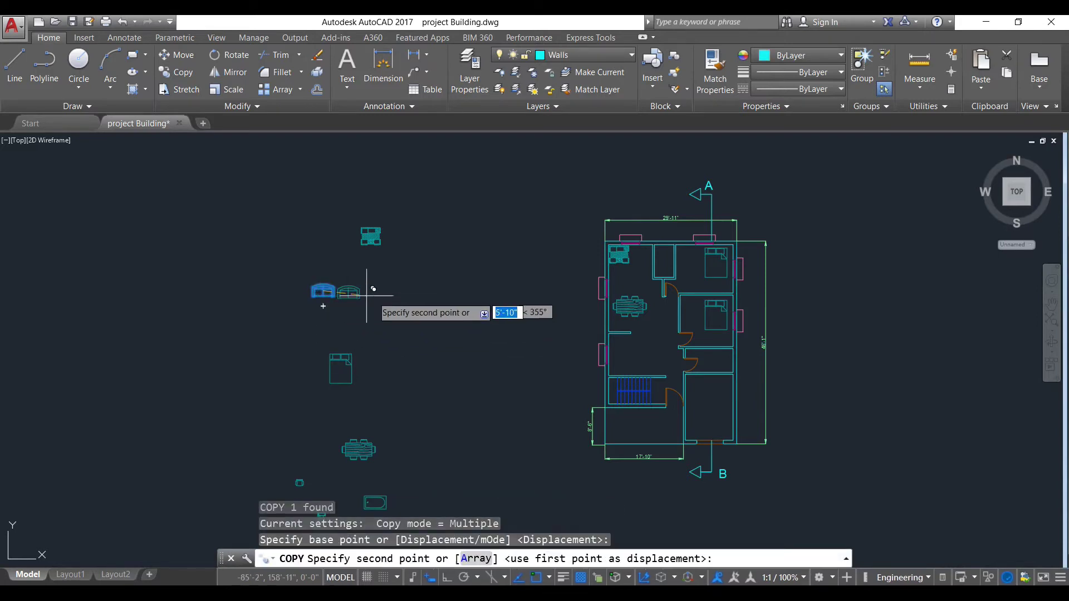
pyautogui.scroll(3, 636, 345)
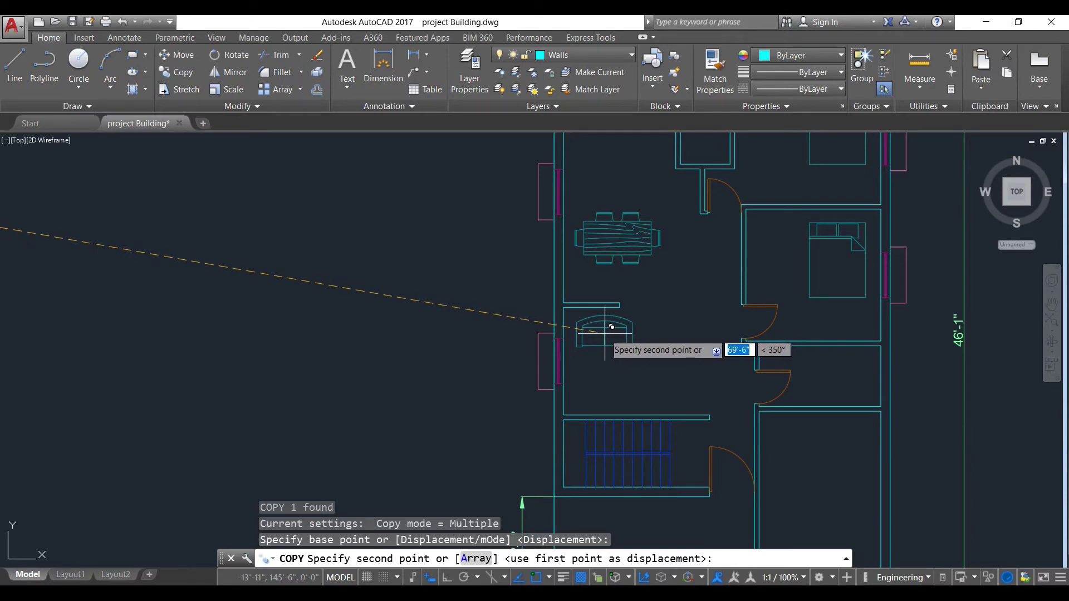
pyautogui.click(604, 334)
pyautogui.press('Escape')
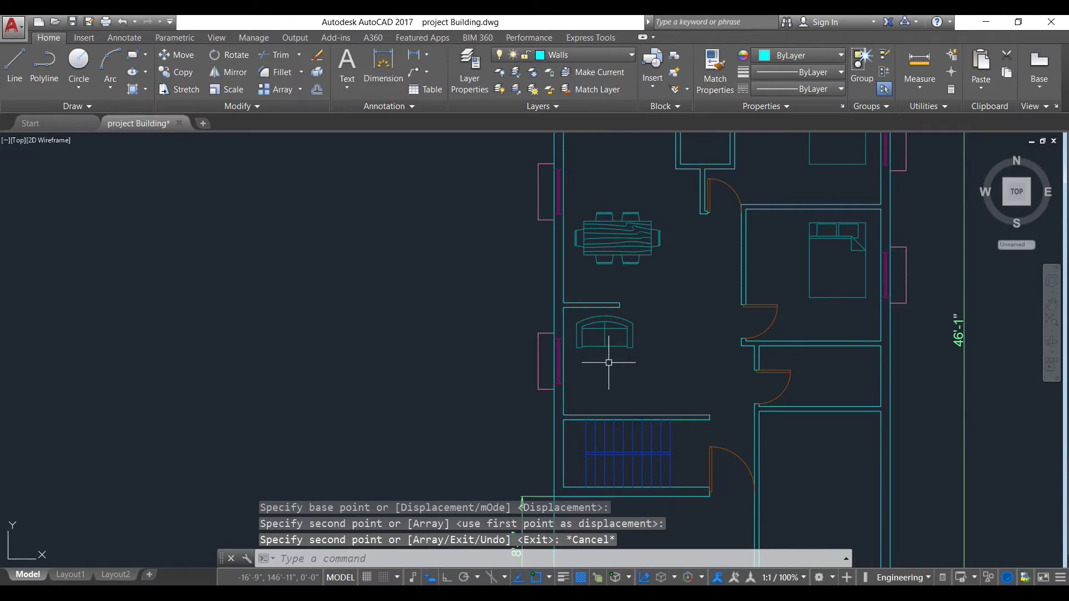
# Step: Rotate the original sofa block beside the plan by 180 degrees
pyautogui.scroll(-2, 473, 339)
pyautogui.click(70, 247)
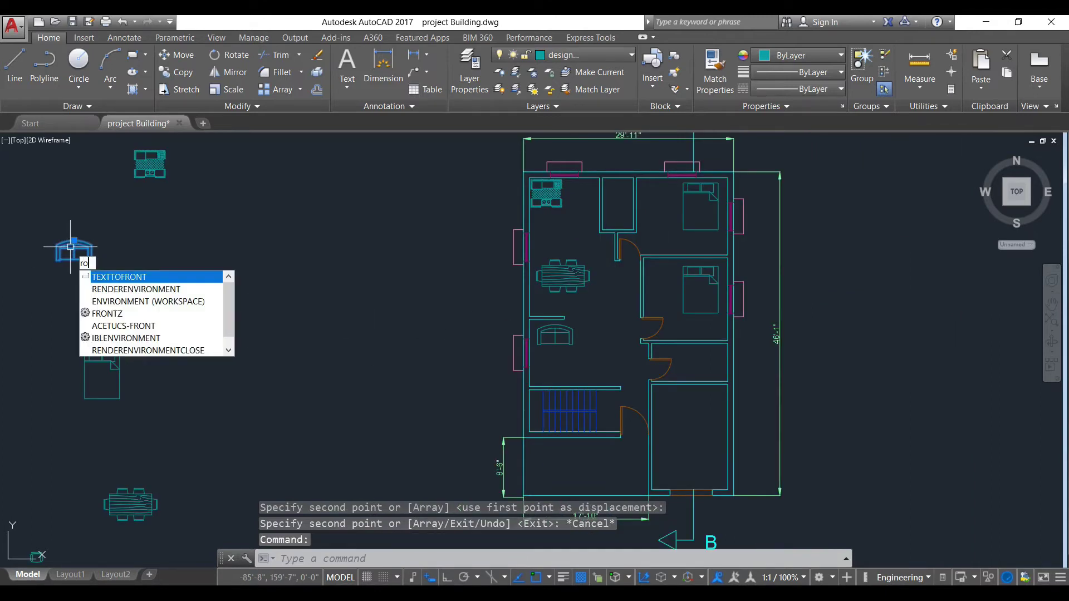
pyautogui.write('ron')
pyautogui.press('BackSpace')
pyautogui.press('Return')
pyautogui.click(73, 248)
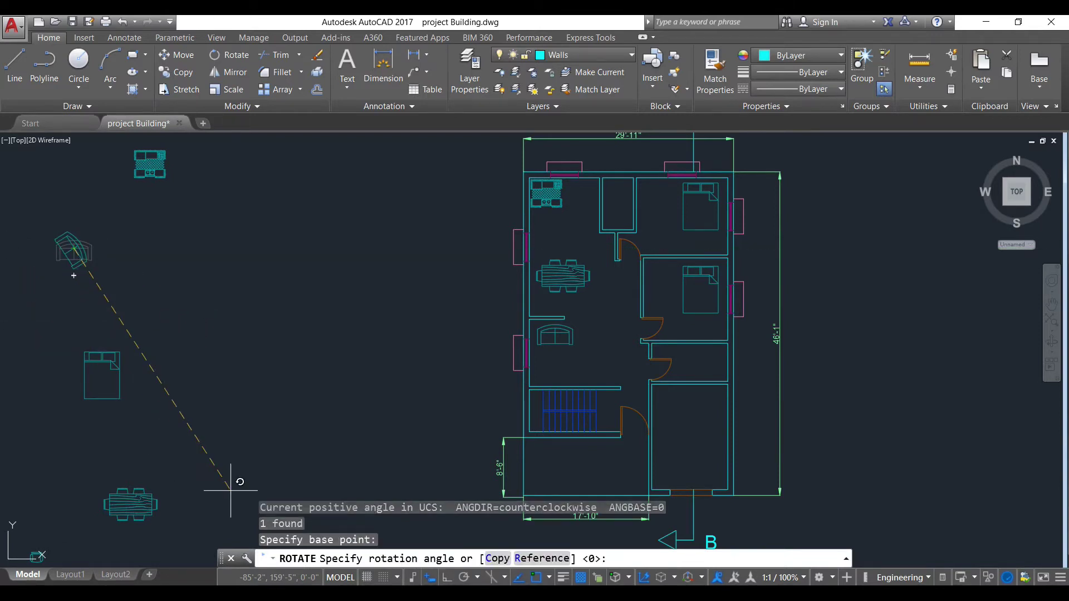
pyautogui.click(37, 218)
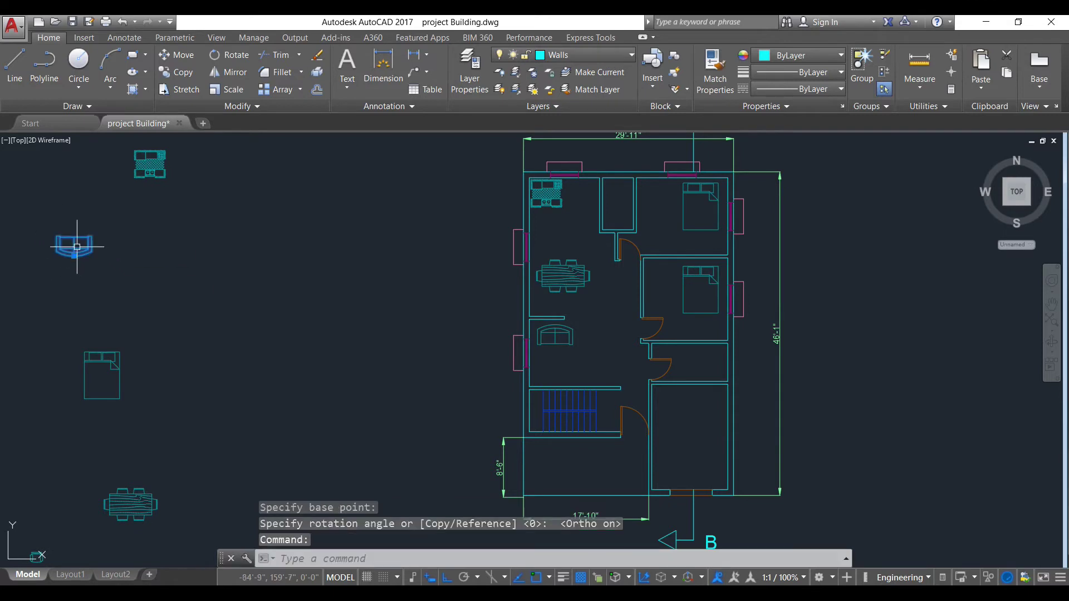
# Step: Copy the rotated sofa block into the living room above the stair wall, facing the first sofa
pyautogui.write('co')
pyautogui.press('Return')
pyautogui.click(78, 246)
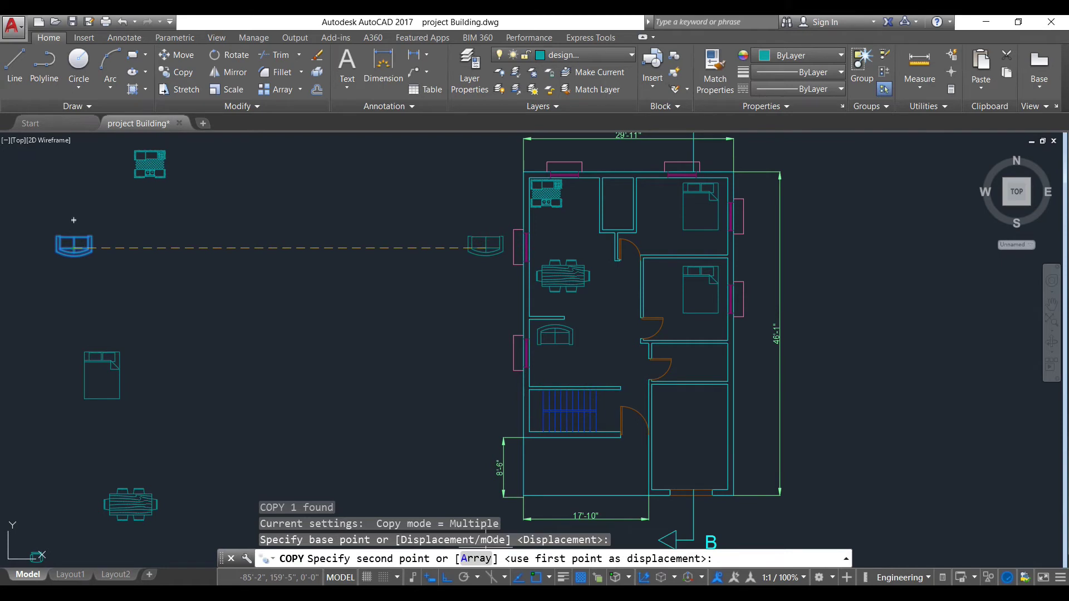
pyautogui.click(555, 376)
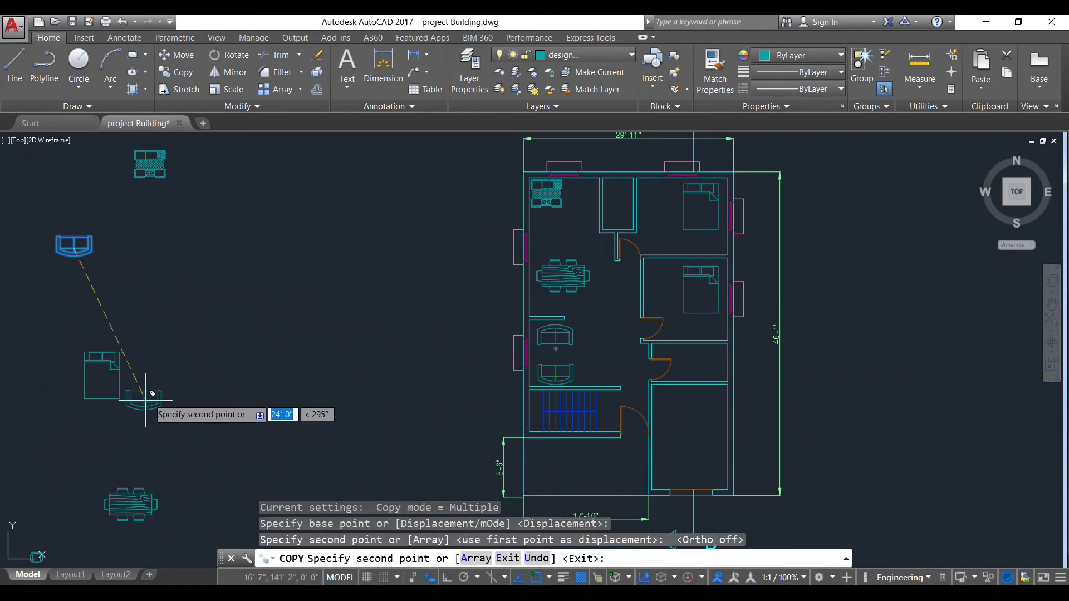
pyautogui.press('Escape')
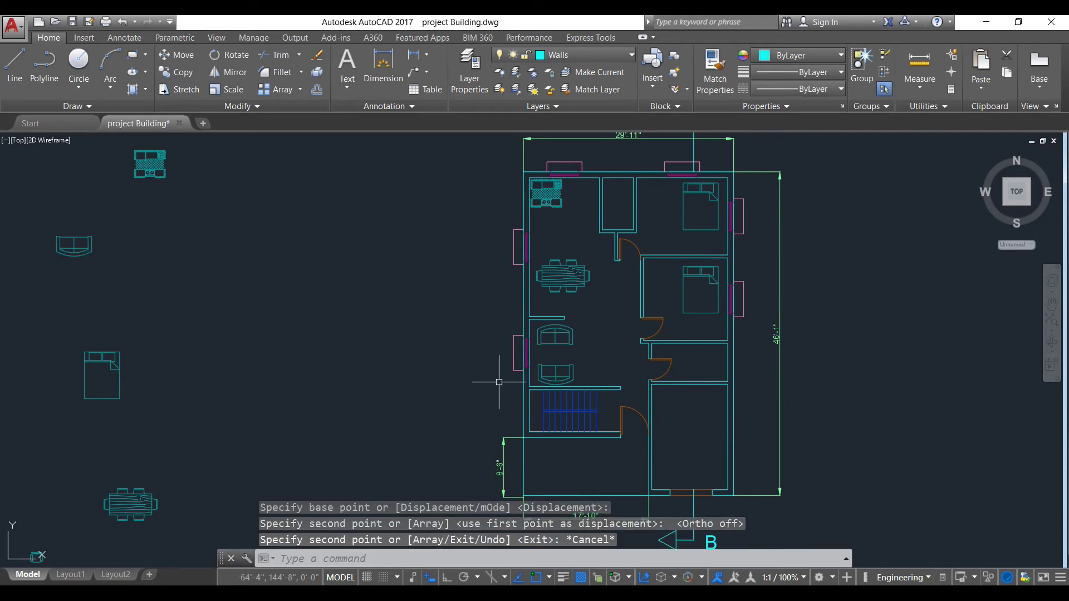
pyautogui.scroll(-3, 215, 311)
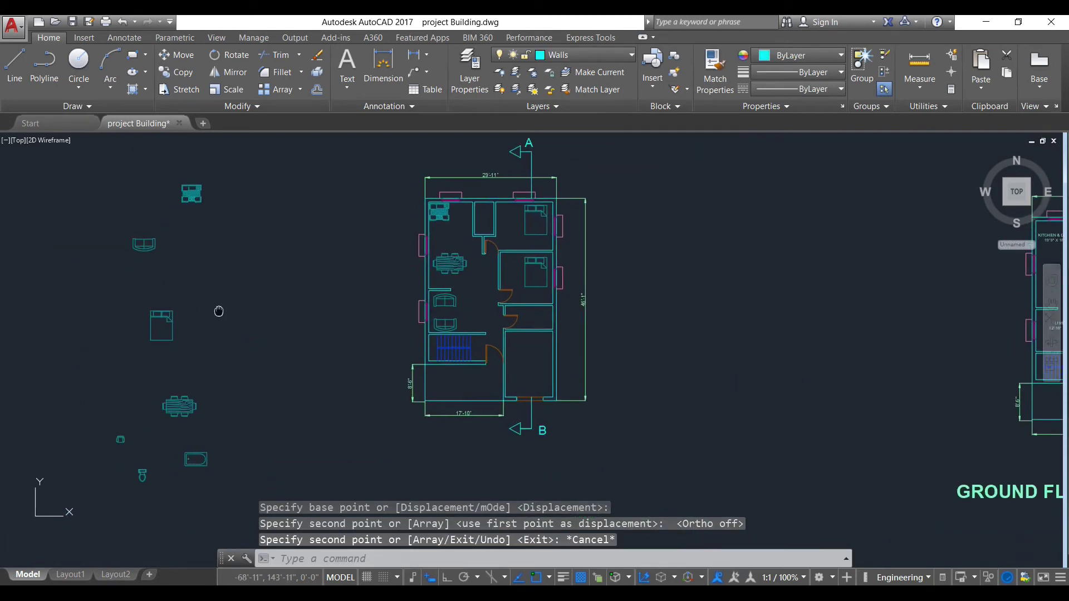
pyautogui.scroll(5, 149, 447)
pyautogui.click(149, 447)
pyautogui.write('co')
pyautogui.press('Return')
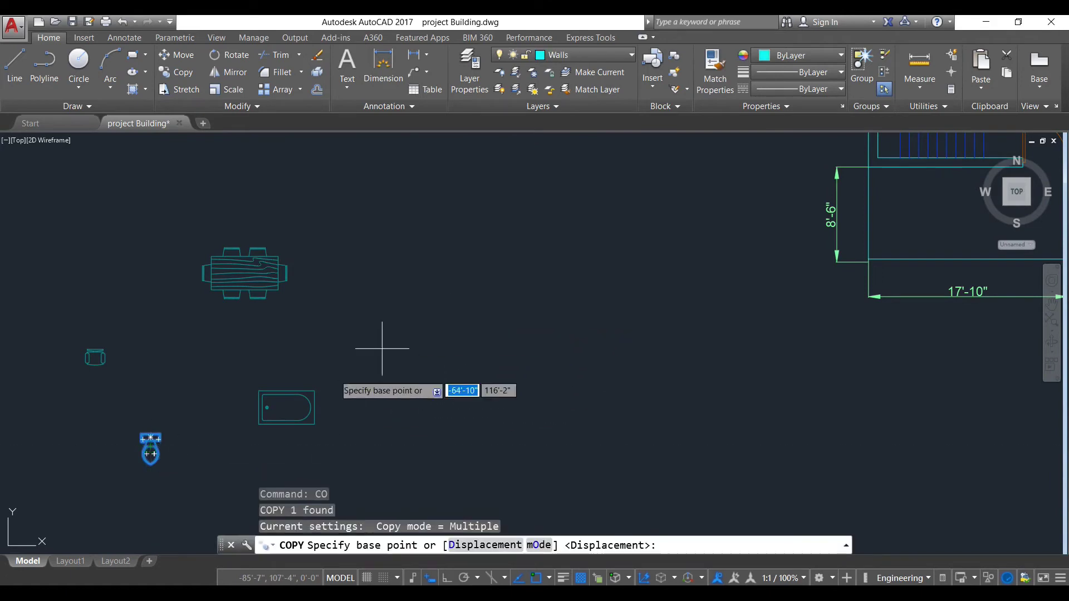
pyautogui.press('Escape')
pyautogui.scroll(-2, 216, 438)
pyautogui.moveTo(348, 404); pyautogui.dragTo(304, 452, button='middle')
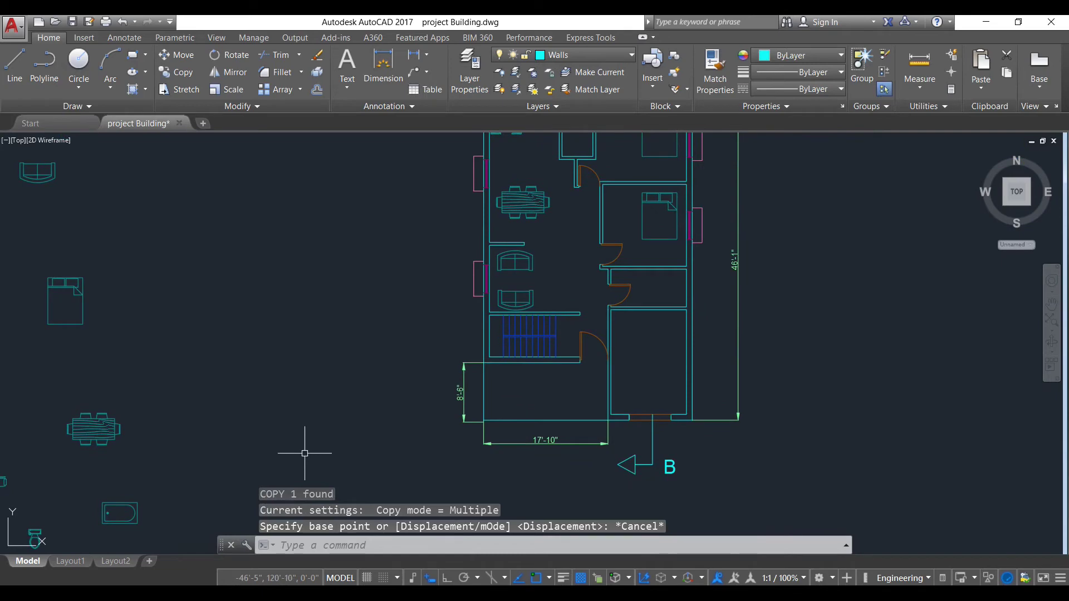
pyautogui.moveTo(343, 410); pyautogui.dragTo(351, 451, button='middle')
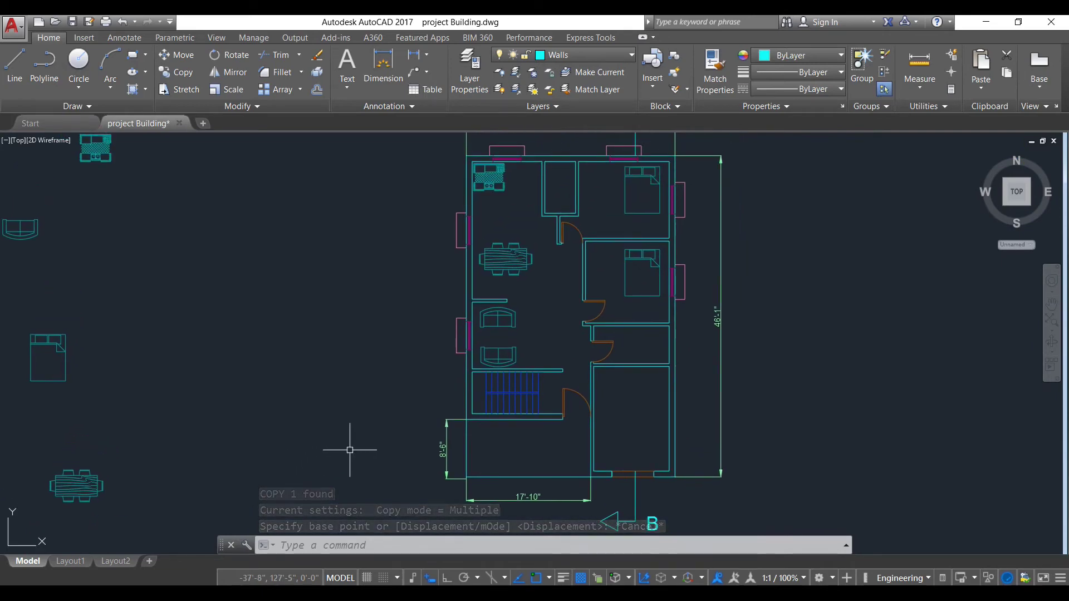
# Step: Copy the small chair block into both bedrooms, placing each copy in the upper corner across from the bed
pyautogui.moveTo(56, 448); pyautogui.dragTo(207, 375, button='middle')
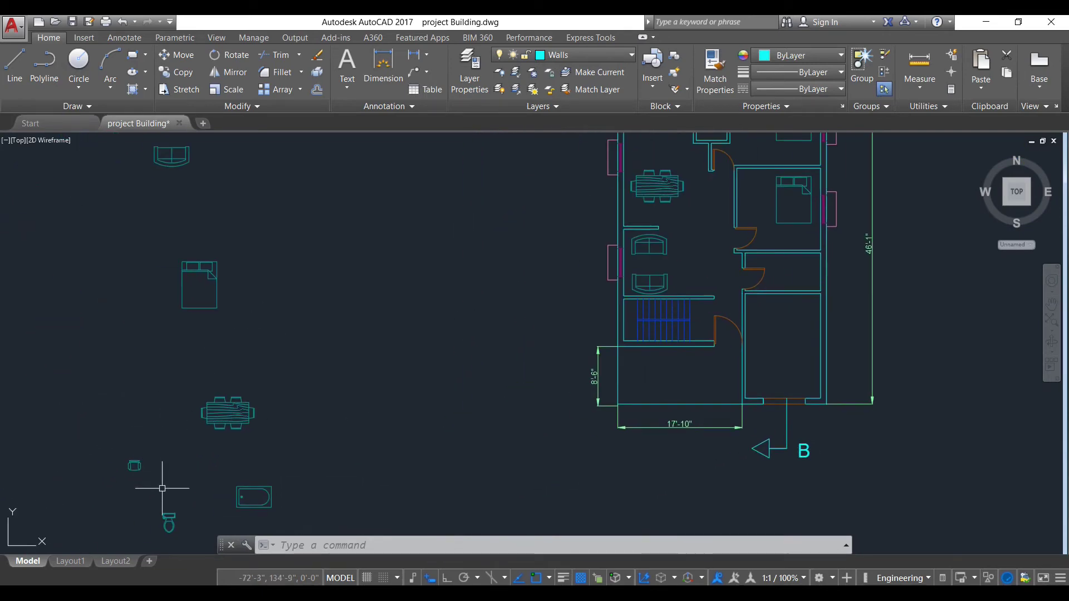
pyautogui.click(135, 465)
pyautogui.click(138, 465)
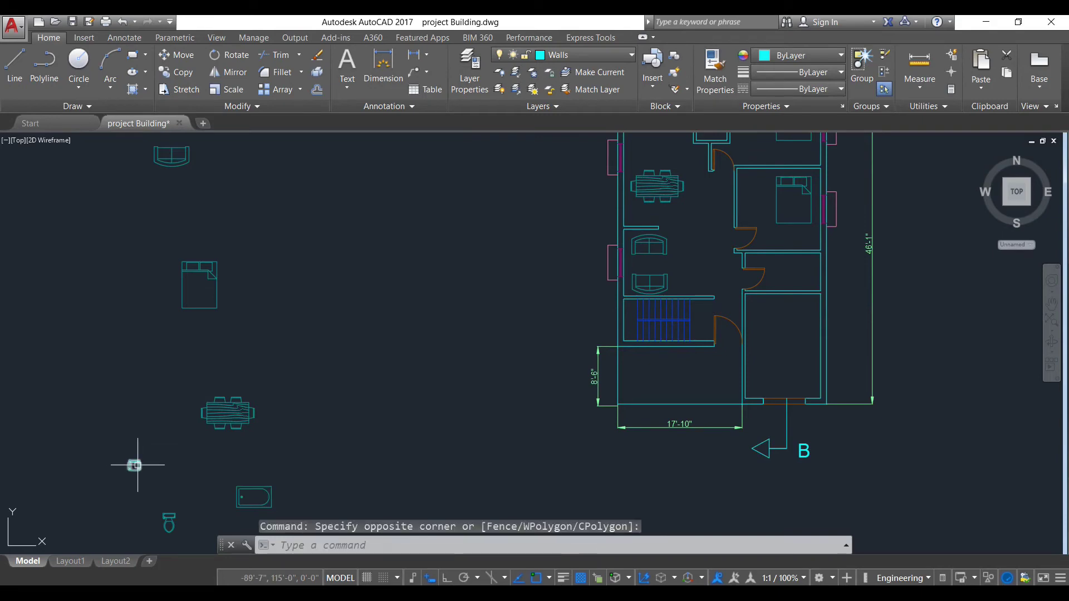
pyautogui.write('co')
pyautogui.press('Return')
pyautogui.click(137, 465)
pyautogui.scroll(-4, 514, 302)
pyautogui.moveTo(513, 303); pyautogui.dragTo(380, 390, button='middle')
pyautogui.scroll(4, 476, 335)
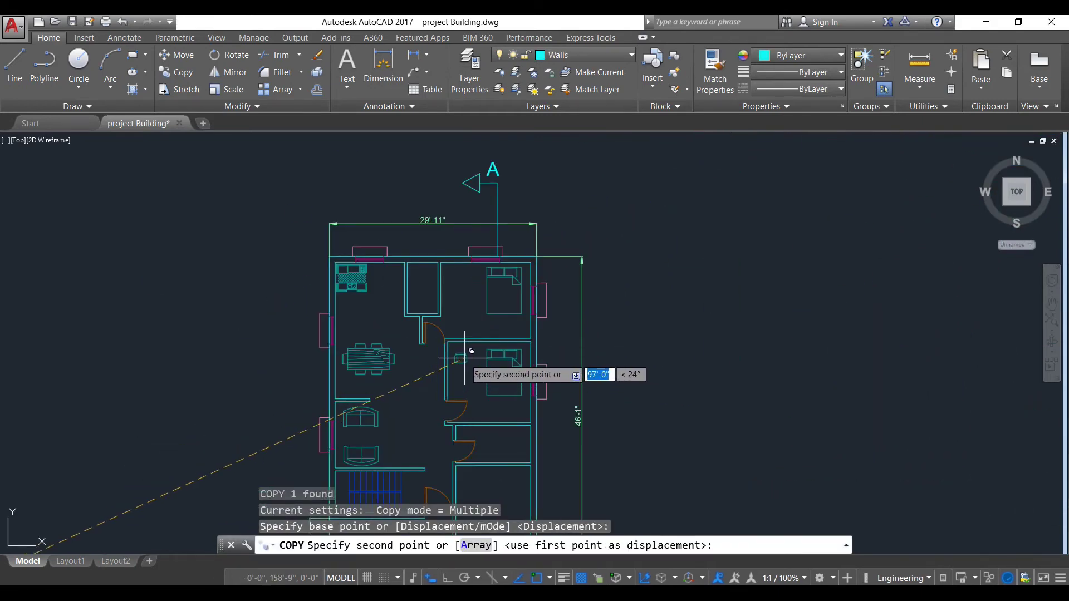
pyautogui.click(461, 351)
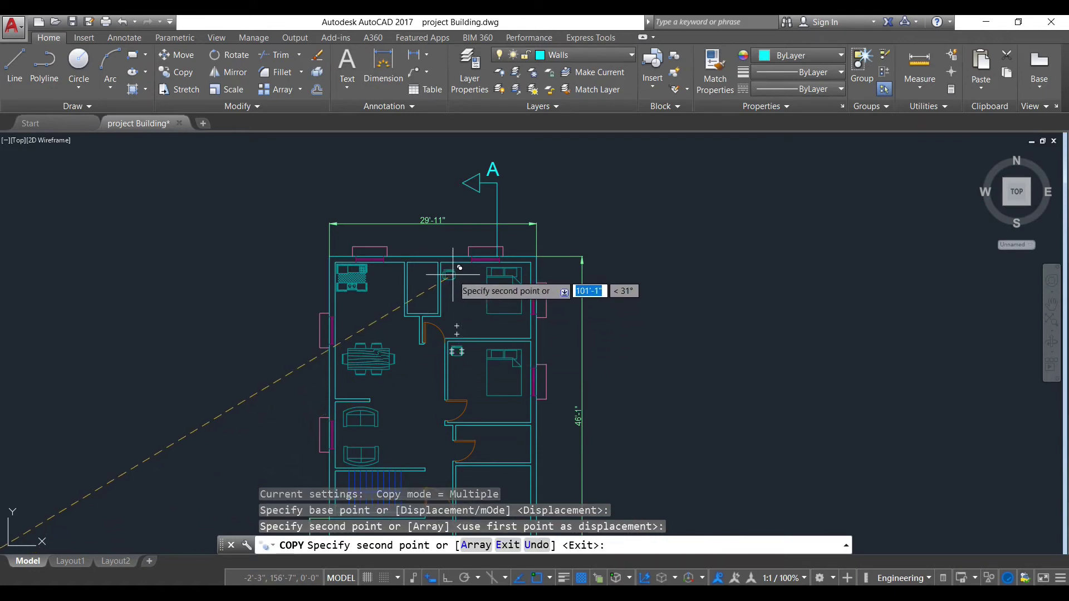
pyautogui.click(455, 272)
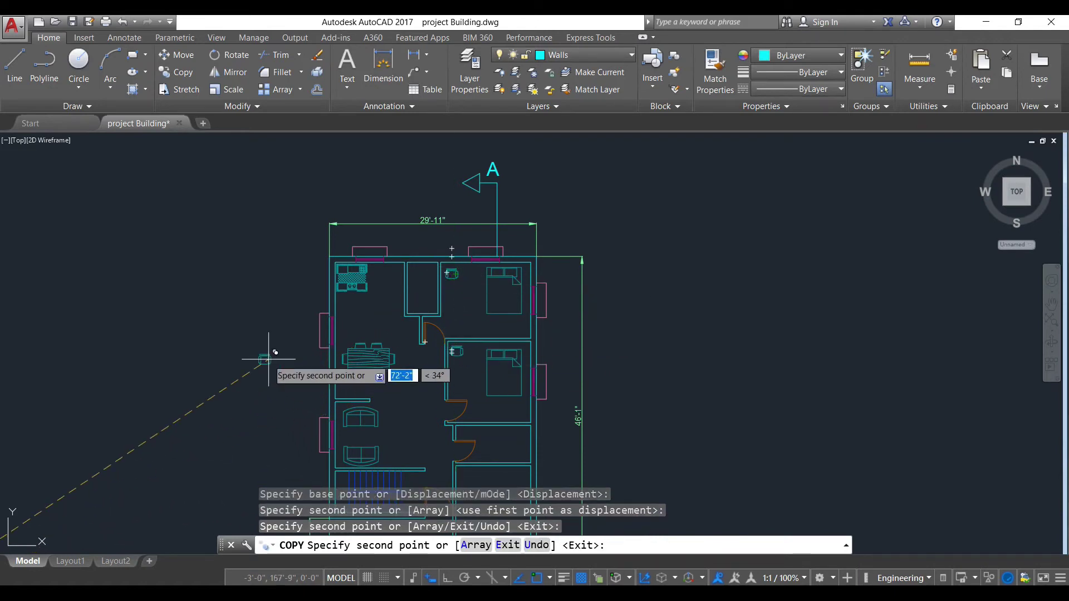
pyautogui.press('Escape')
# Step: Copy the toilet block into the narrow room between the kitchen and the upper bedroom, centred against its upper wall
pyautogui.scroll(-4, 245, 347)
pyautogui.moveTo(245, 348); pyautogui.dragTo(353, 317, button='middle')
pyautogui.scroll(3, 287, 397)
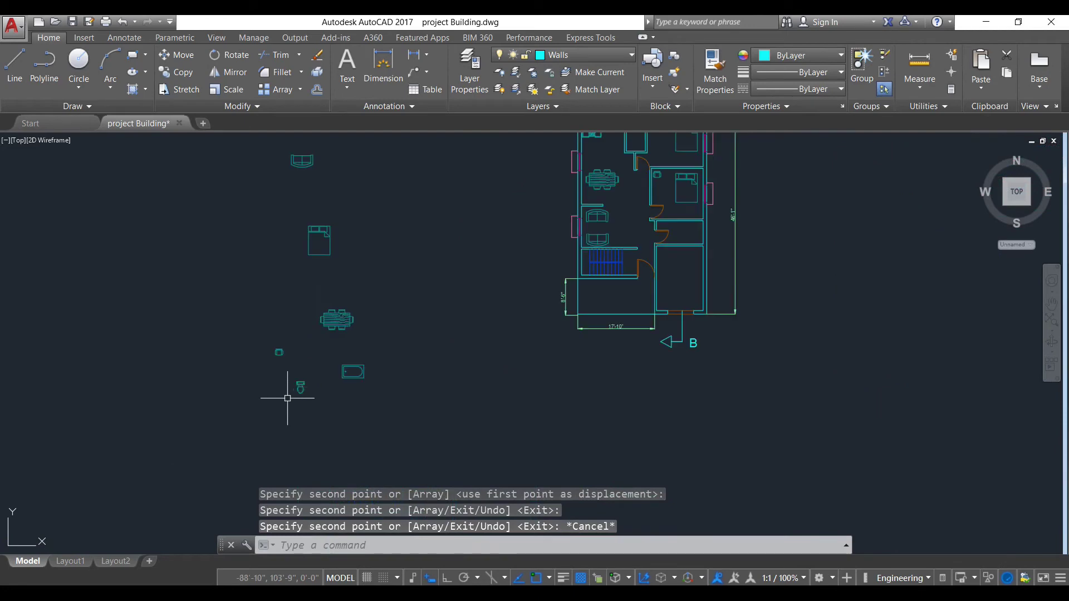
pyautogui.click(301, 382)
pyautogui.write('co')
pyautogui.press('Return')
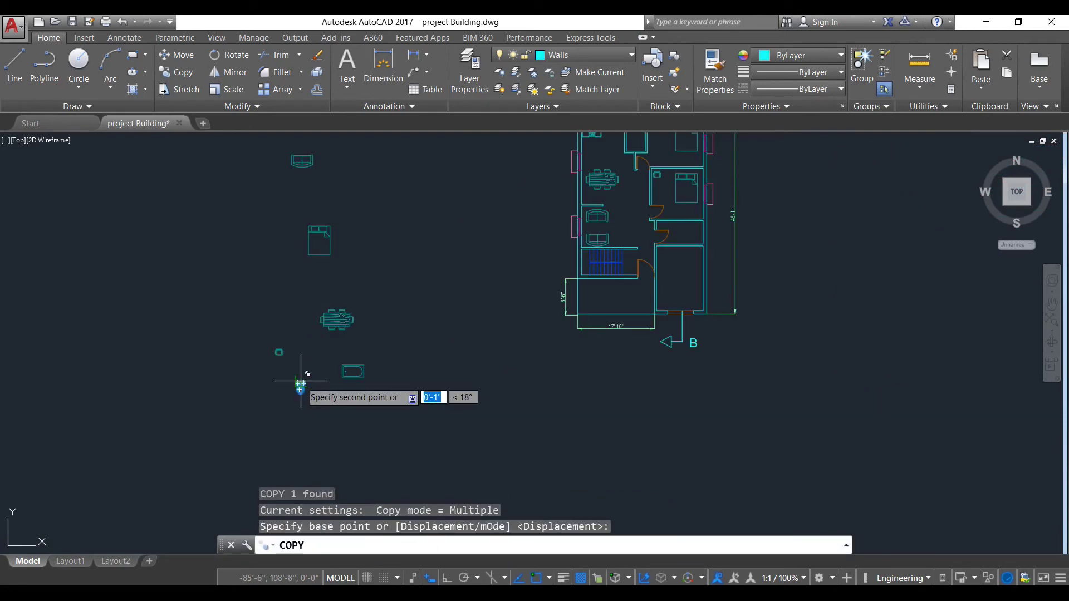
pyautogui.click(301, 382)
pyautogui.scroll(-2, 477, 389)
pyautogui.scroll(5, 629, 320)
pyautogui.scroll(1, 585, 298)
pyautogui.scroll(-5, 591, 298)
pyautogui.scroll(4, 572, 238)
pyautogui.scroll(5, 504, 245)
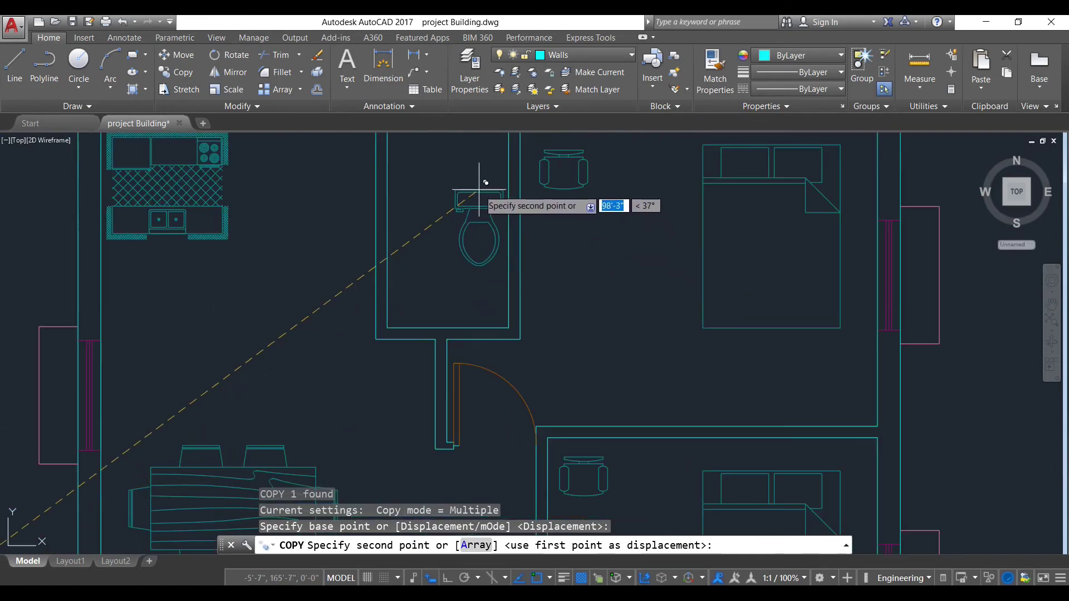
pyautogui.scroll(1, 490, 191)
pyautogui.click(444, 187)
pyautogui.scroll(-5, 446, 196)
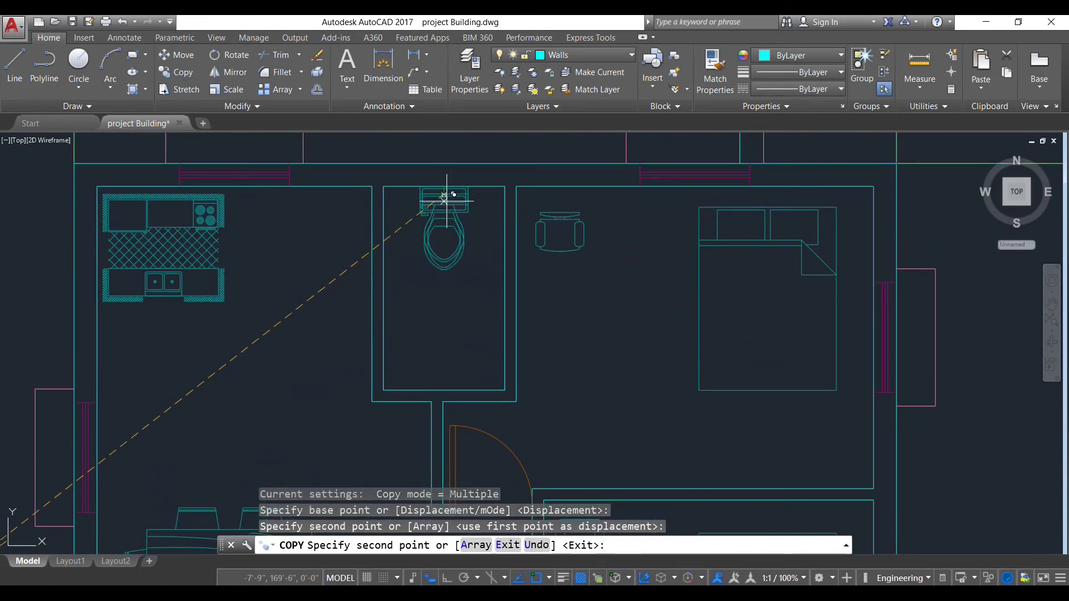
# Step: Place another toilet copy in the small bathroom below the lower bedroom, near the outer wall, and end the copying
pyautogui.scroll(1, 484, 227)
pyautogui.moveTo(588, 401); pyautogui.dragTo(558, 339, button='middle')
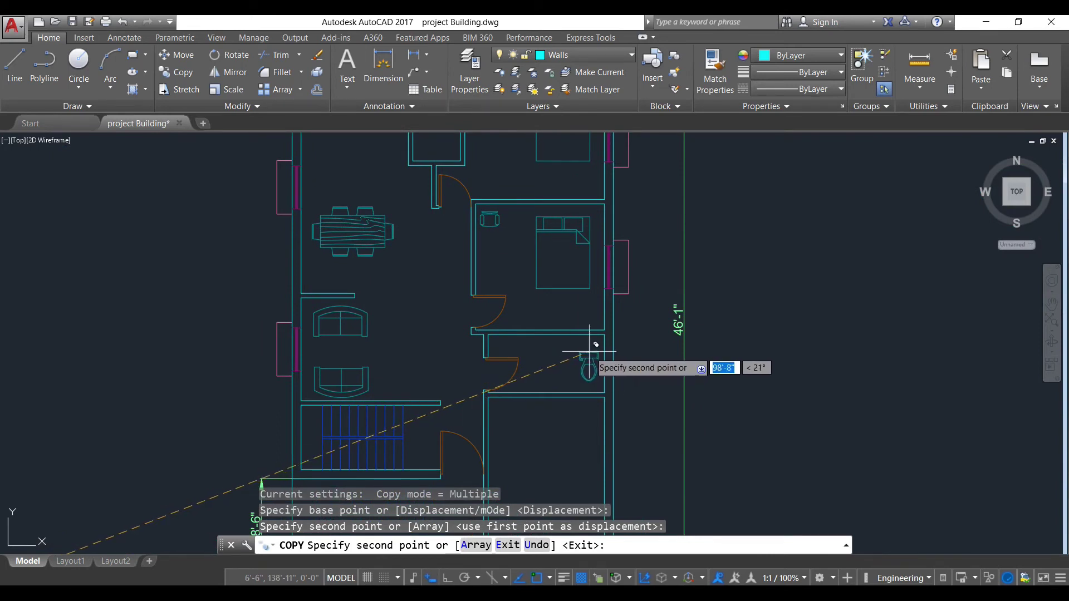
pyautogui.click(585, 351)
pyautogui.press('Escape')
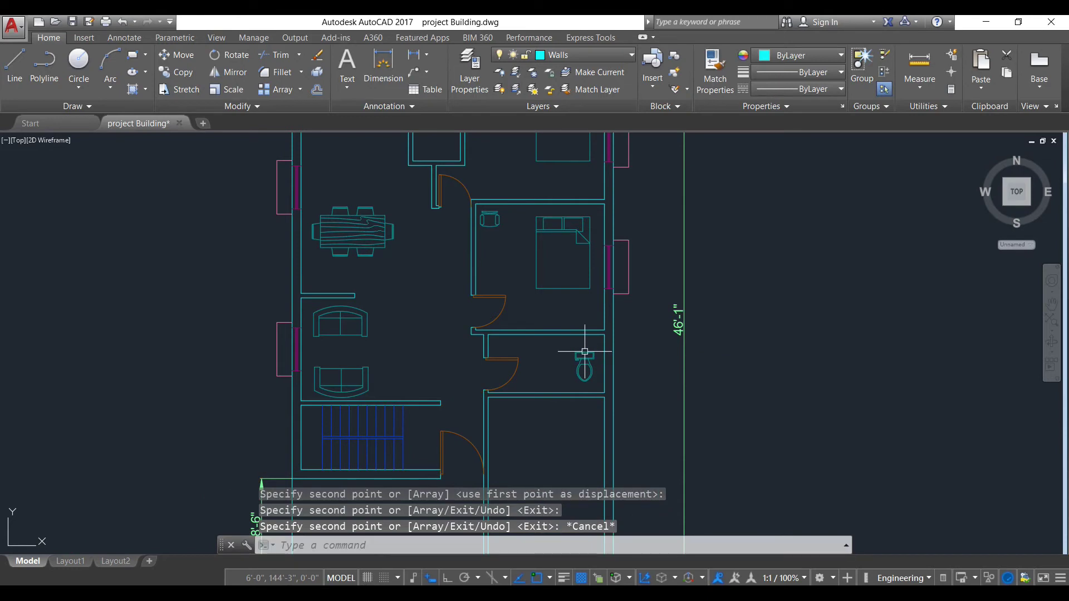
# Step: Rotate the toilet in the lower bathroom by 180 degrees
pyautogui.write('o')
pyautogui.press('Return')
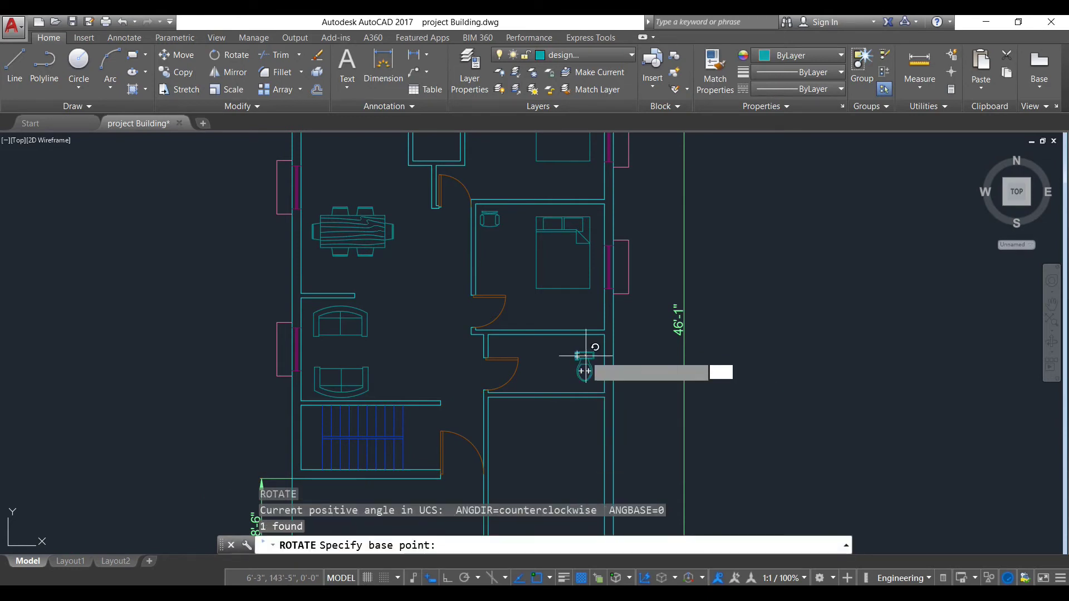
pyautogui.click(582, 371)
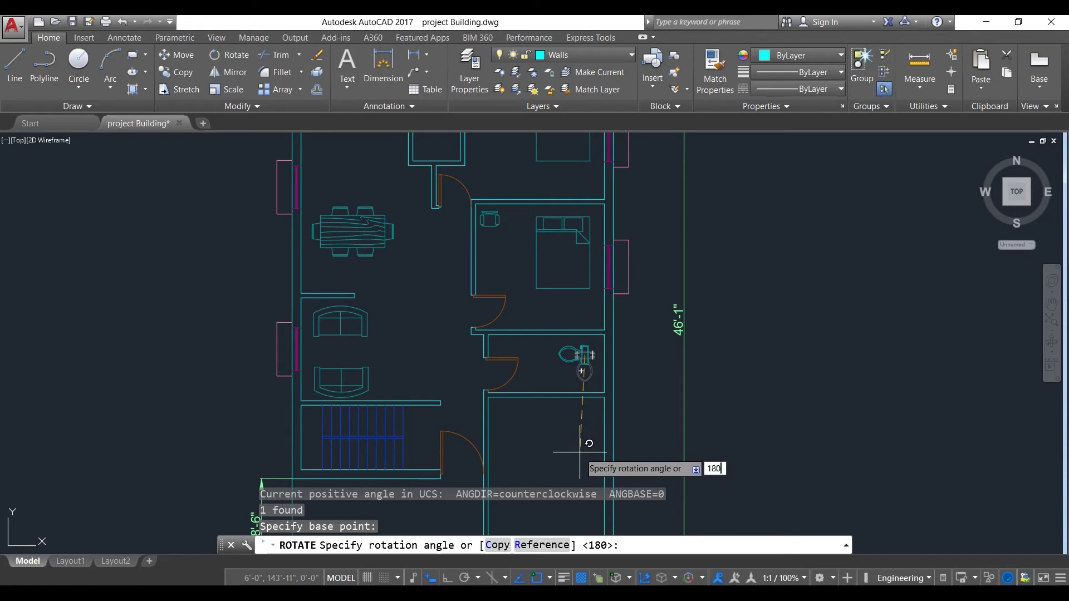
pyautogui.press('Return')
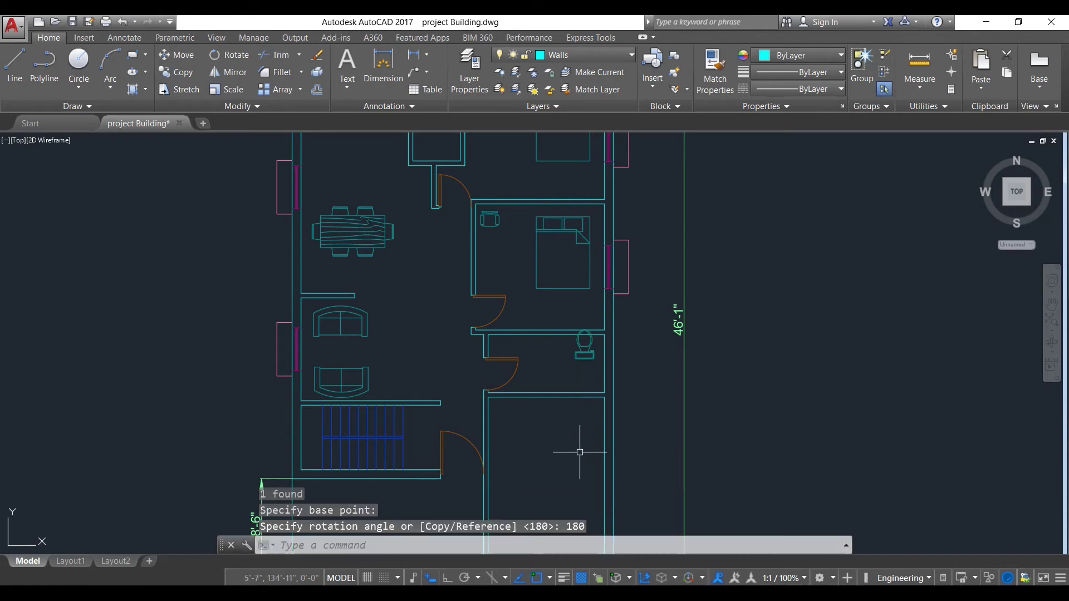
# Step: With Ortho on, rotate the lower bathroom's toilet a further 90 degrees so its bowl faces the door
pyautogui.click(585, 359)
pyautogui.press('F8')
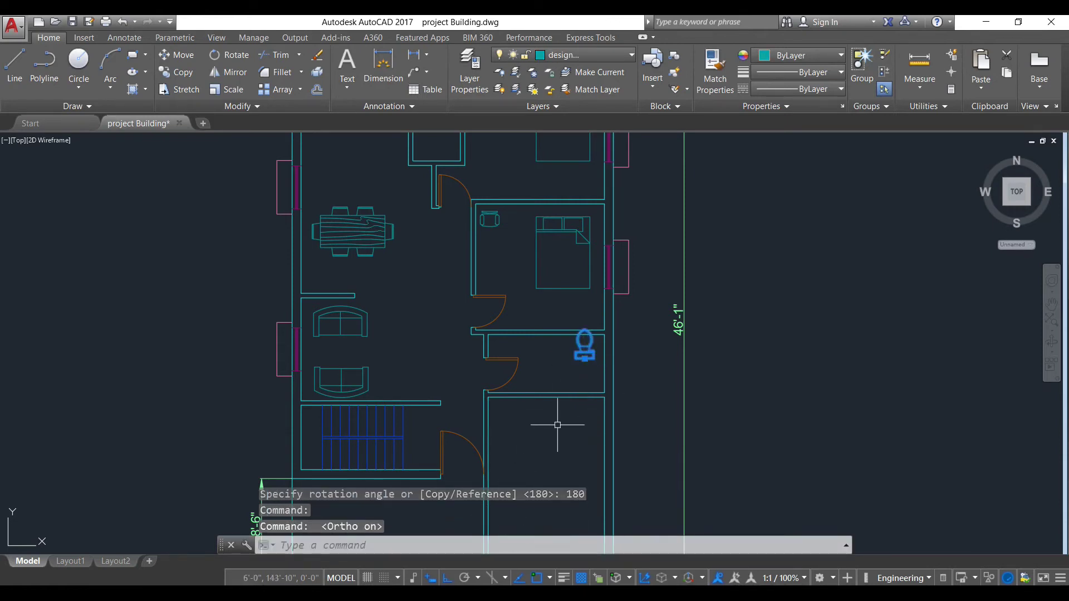
pyautogui.press('Return')
pyautogui.click(584, 354)
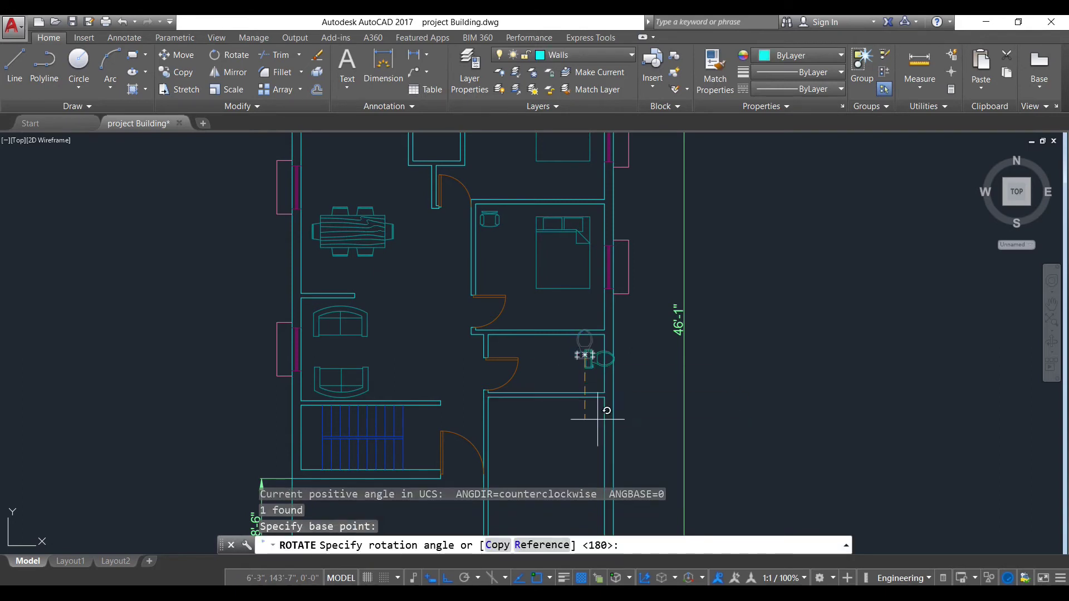
pyautogui.click(508, 184)
# Step: Move the rotated toilet so its tank sits against the outer wall of the lower bathroom
pyautogui.click(580, 359)
pyautogui.write('m')
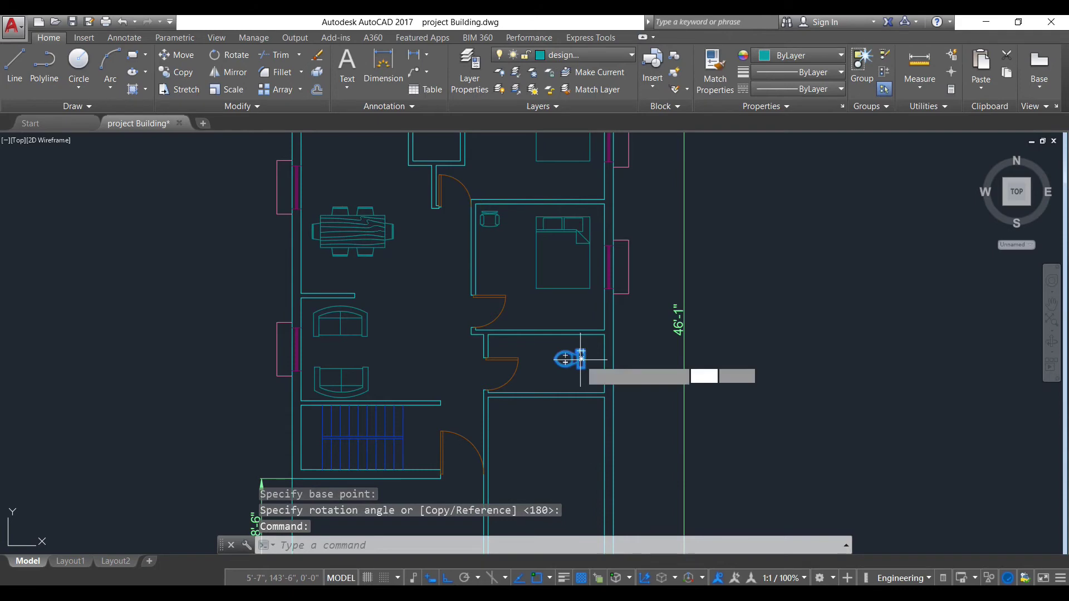
pyautogui.press('Return')
pyautogui.scroll(4, 582, 350)
pyautogui.click(572, 349)
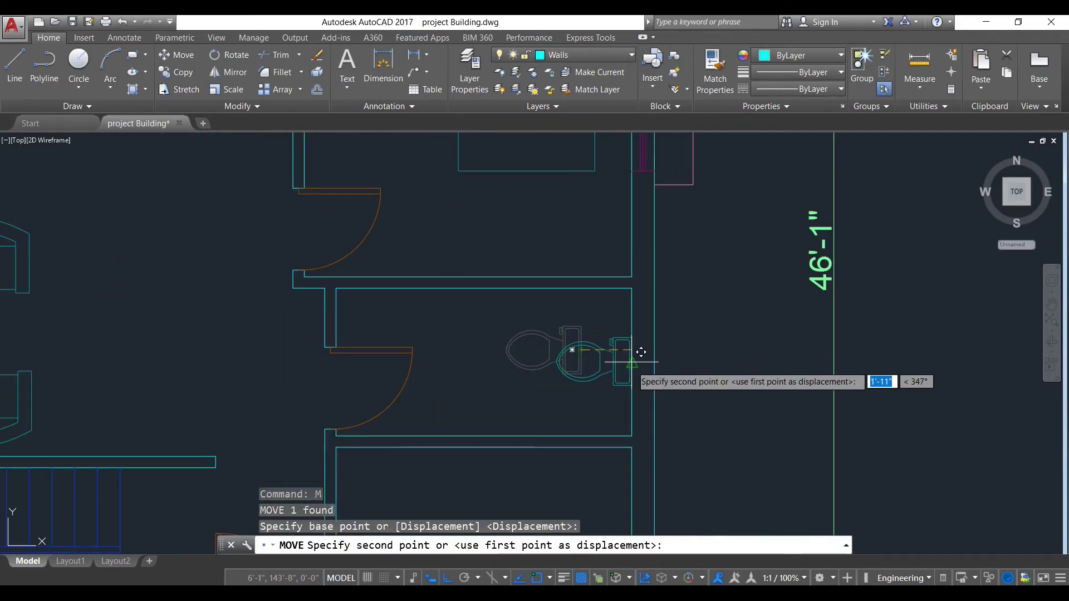
pyautogui.click(635, 351)
# Step: Try to copy the bathtub block into the lower bathroom against its upper wall, and undo the copy
pyautogui.scroll(-5, 537, 436)
pyautogui.moveTo(556, 427); pyautogui.dragTo(657, 265, button='middle')
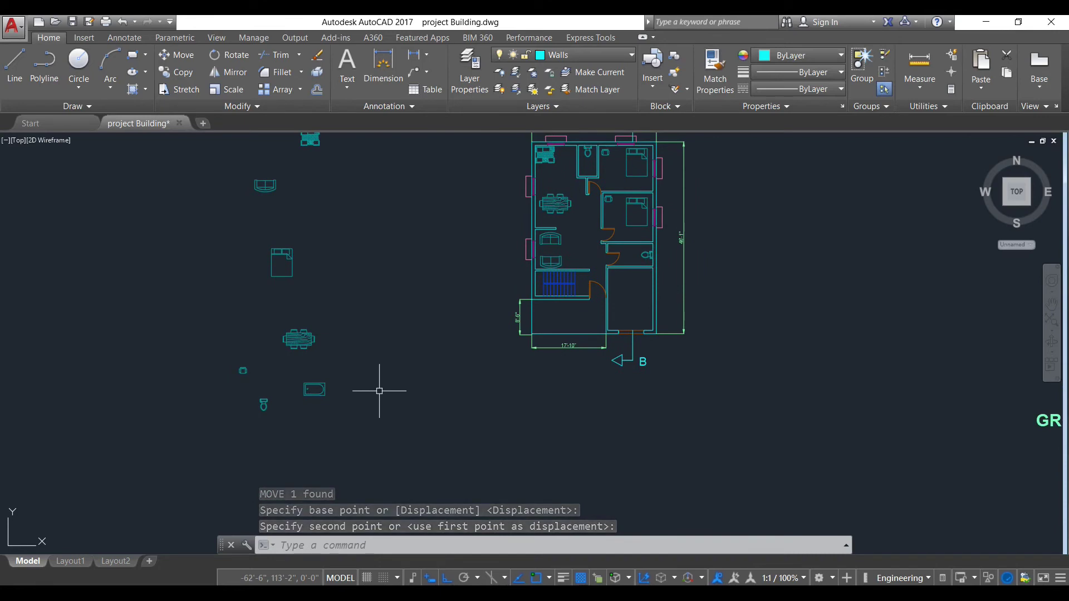
pyautogui.scroll(4, 322, 392)
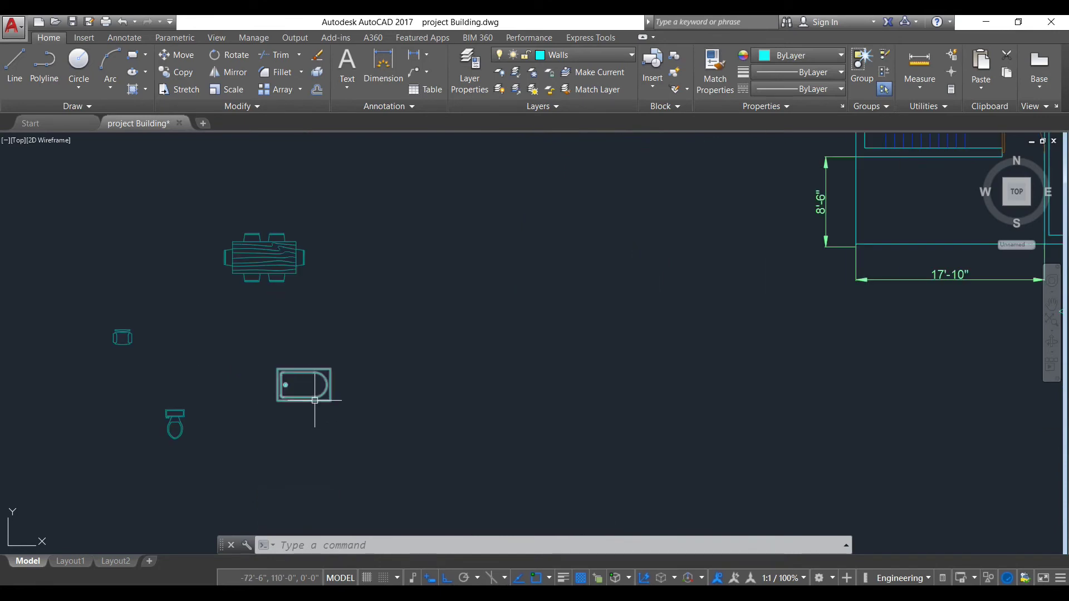
pyautogui.click(315, 401)
pyautogui.write('co')
pyautogui.press('Return')
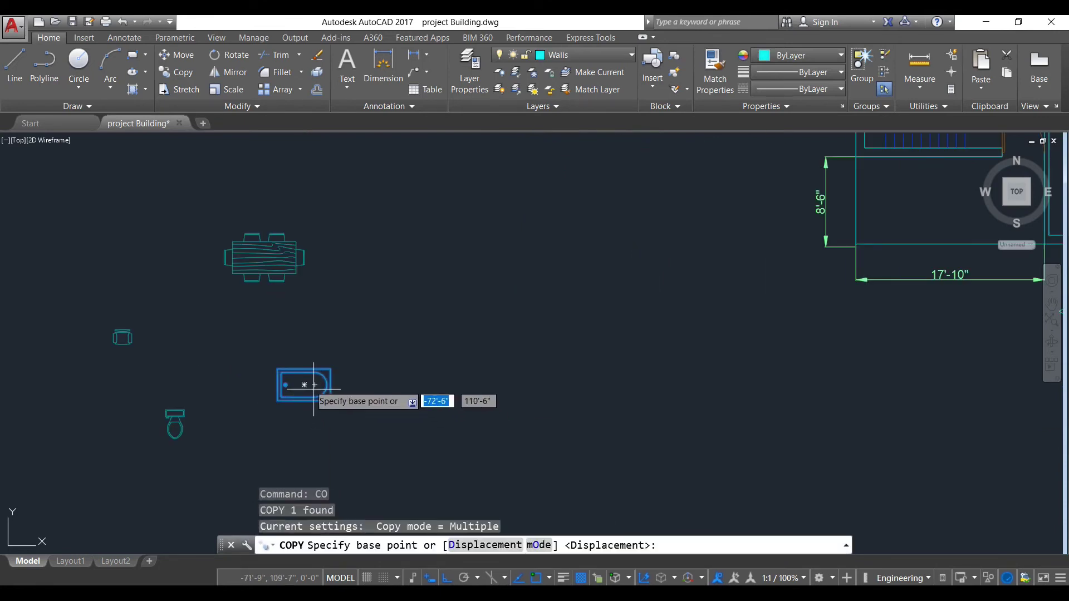
pyautogui.click(301, 383)
pyautogui.scroll(-5, 349, 456)
pyautogui.scroll(5, 501, 370)
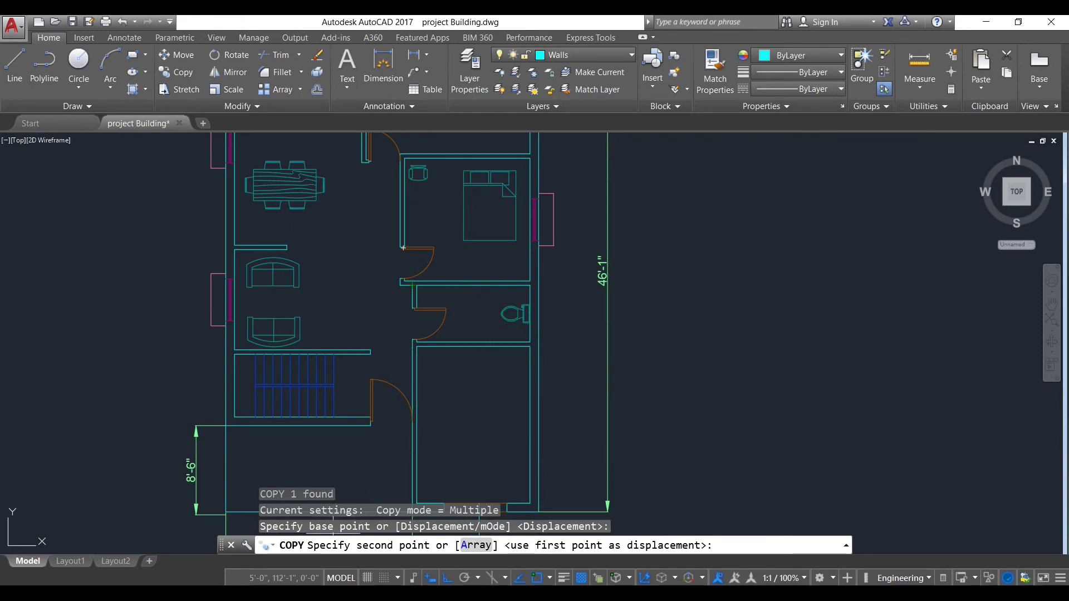
pyautogui.press('F8')
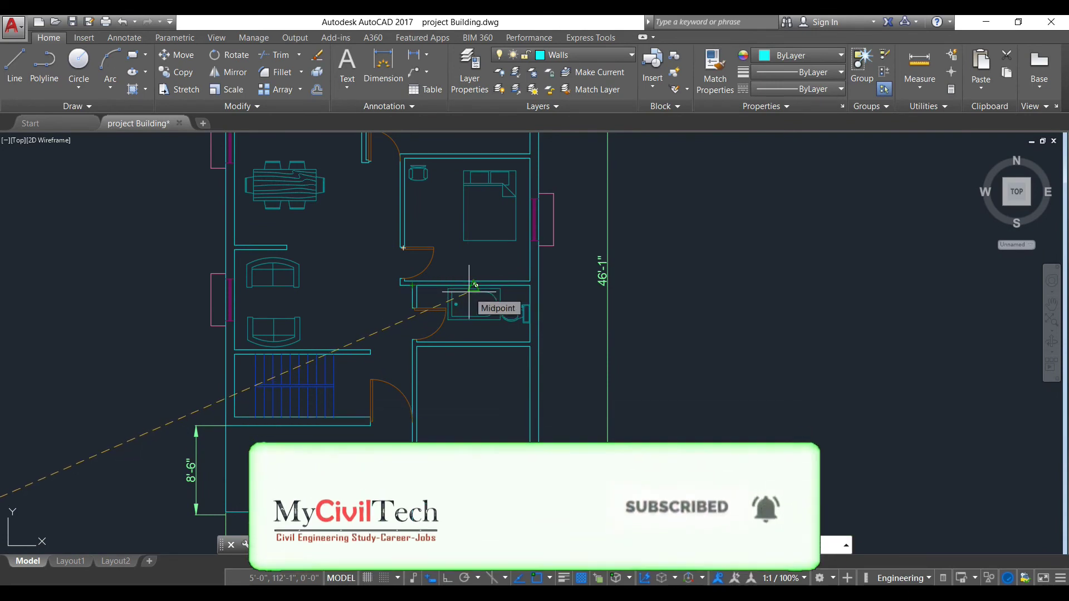
pyautogui.click(475, 285)
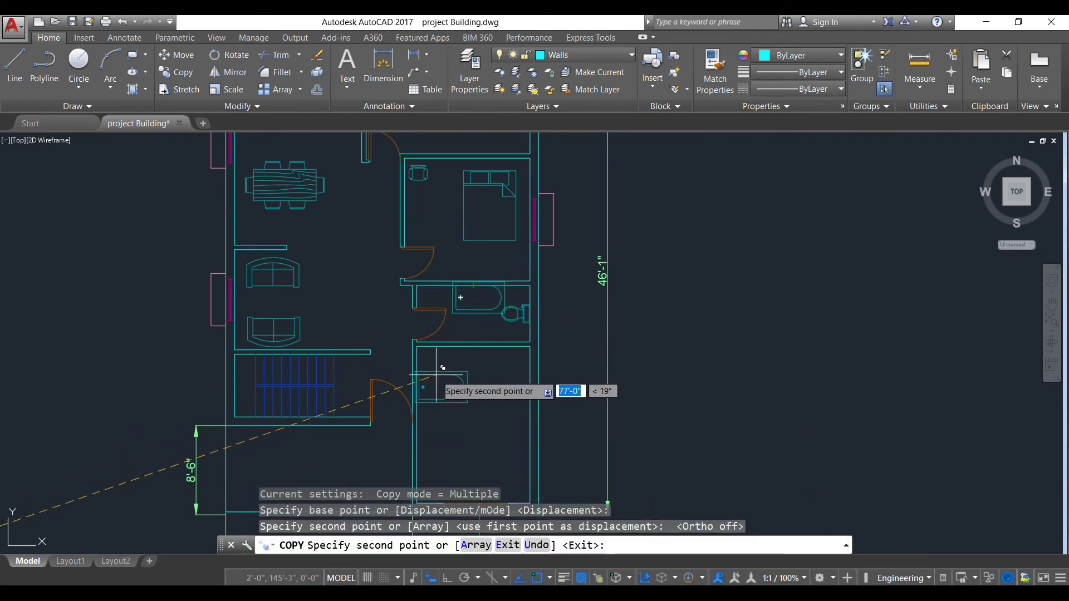
pyautogui.hotkey('ctrl', 'z')
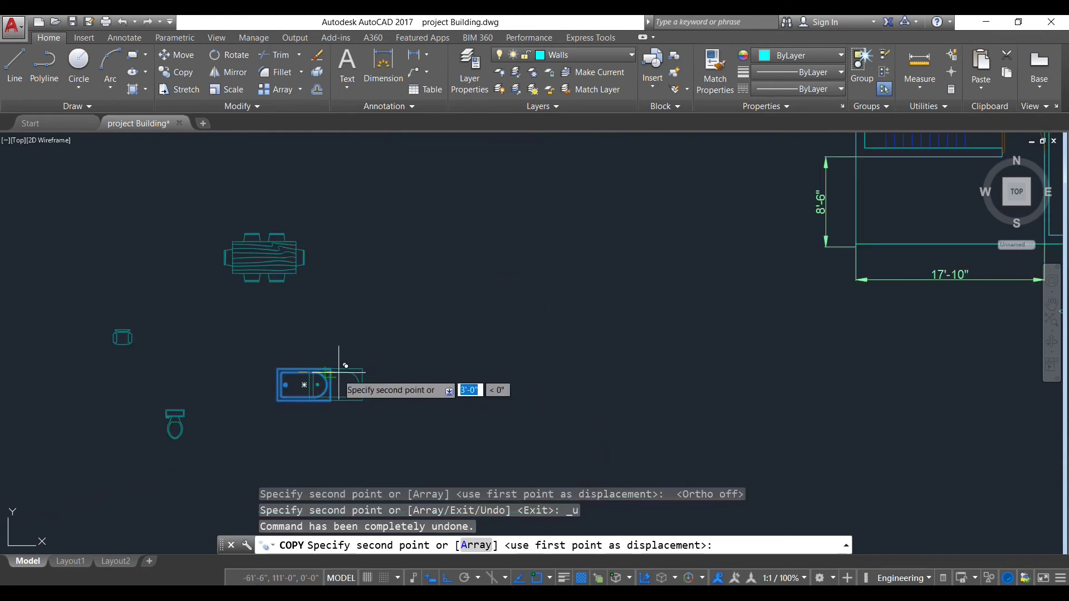
pyautogui.press('Escape')
# Step: Scale the original bathtub block beside the plan by a factor of 0.8 from its lower-right corner
pyautogui.click(358, 411)
pyautogui.click(239, 352)
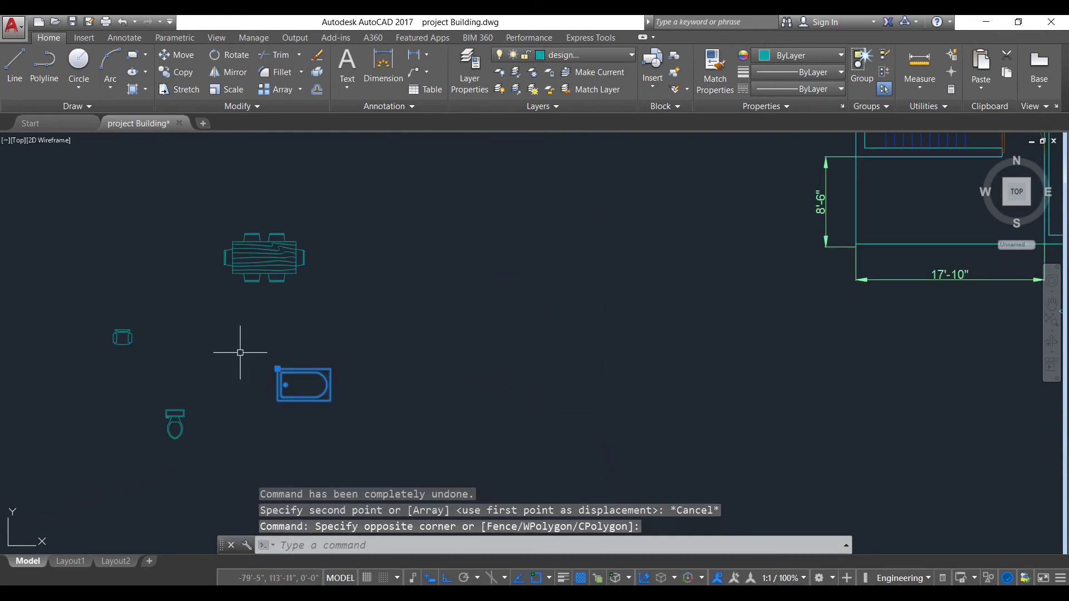
pyautogui.write('sc')
pyautogui.press('Return')
pyautogui.click(331, 400)
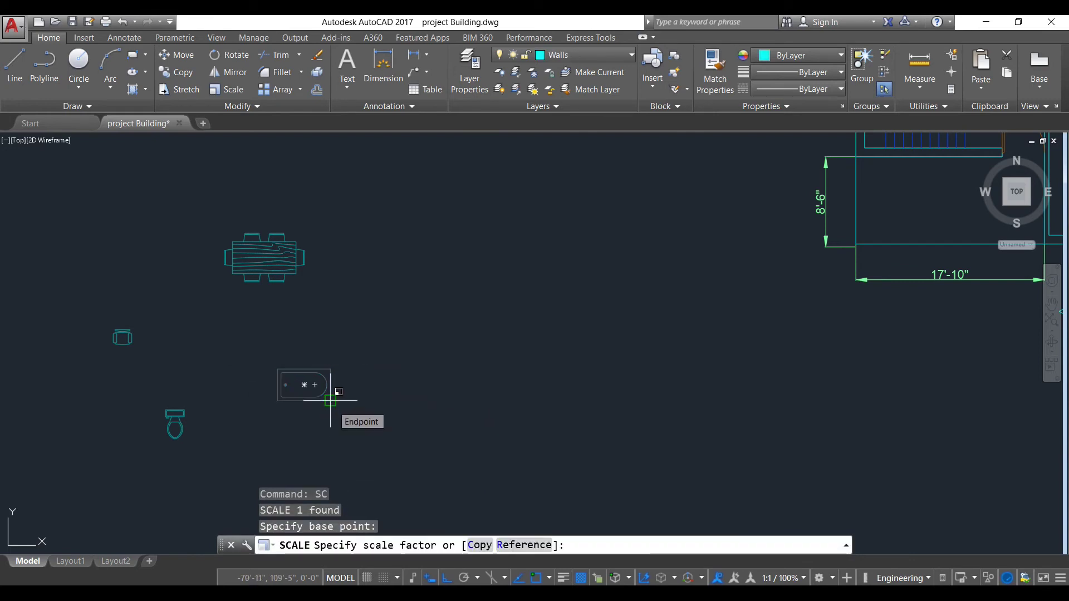
pyautogui.write('.8')
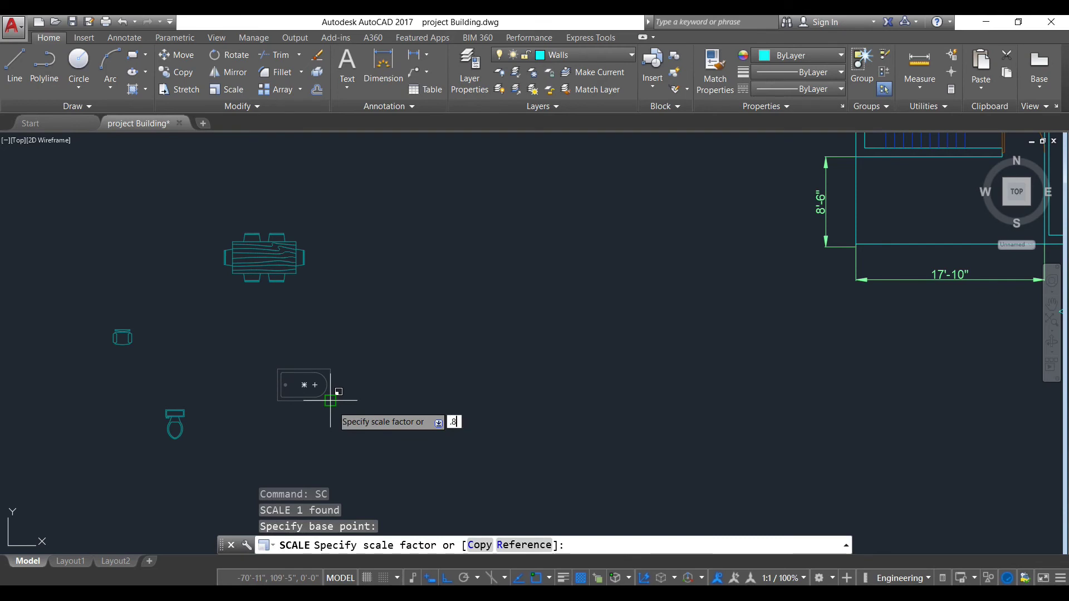
pyautogui.press('Return')
pyautogui.scroll(-2, 369, 257)
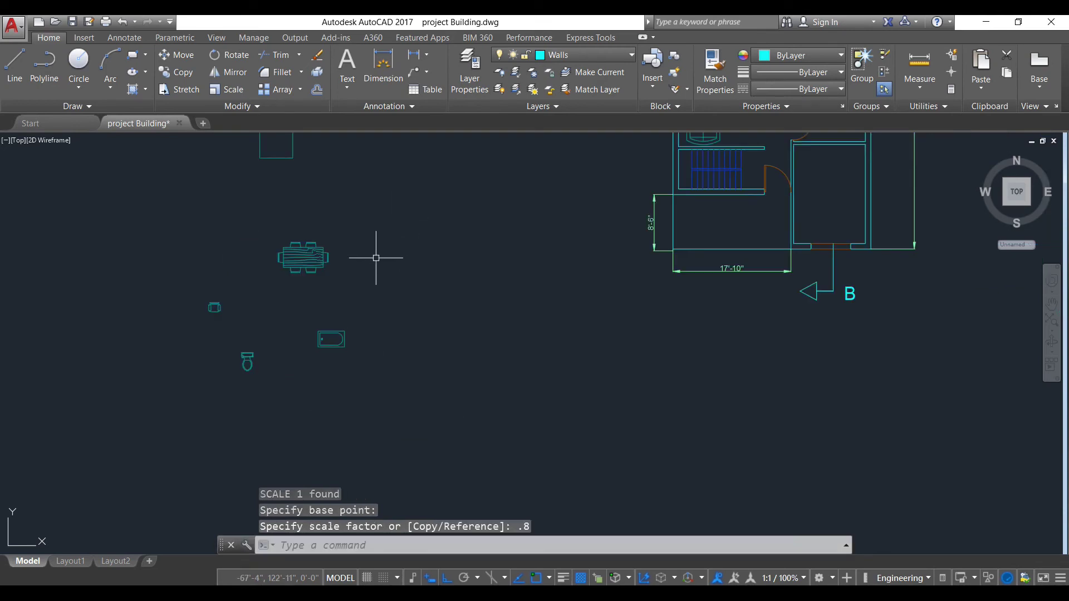
pyautogui.moveTo(375, 258); pyautogui.dragTo(371, 344, button='middle')
pyautogui.scroll(2, 341, 418)
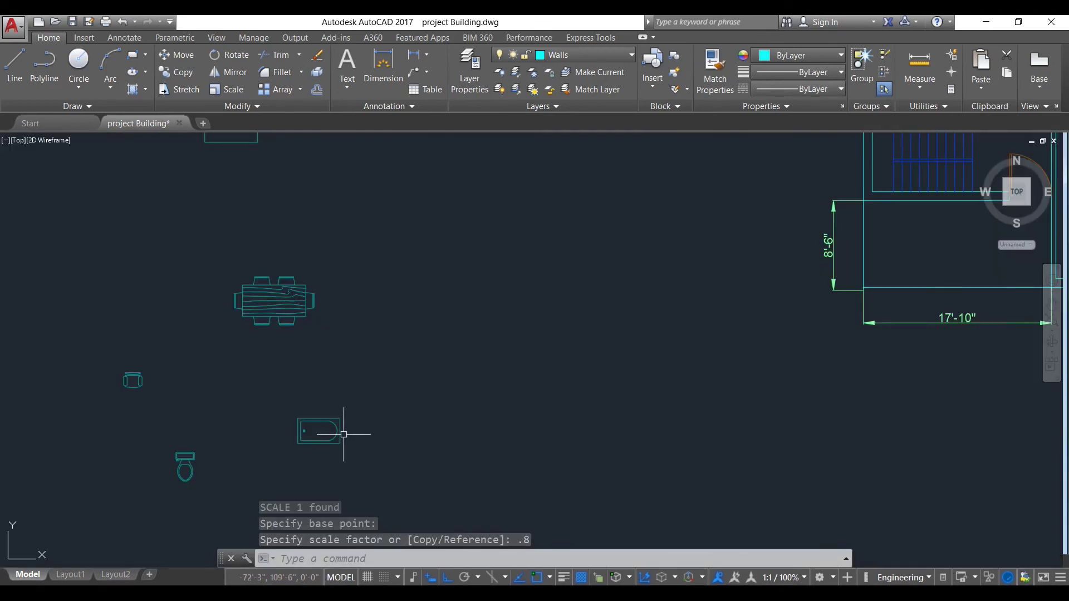
pyautogui.click(335, 436)
pyautogui.write('s')
pyautogui.press('Return')
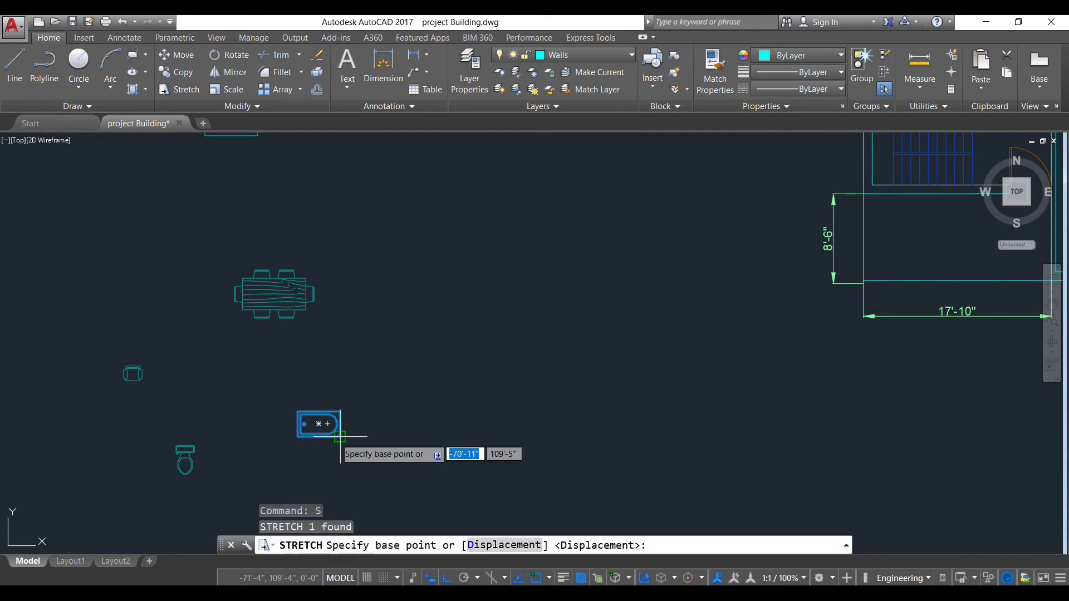
pyautogui.press('Escape')
# Step: Try to scale the bathtub block beside the plan again, entering .8 at the base point prompt
pyautogui.click(337, 456)
pyautogui.click(294, 402)
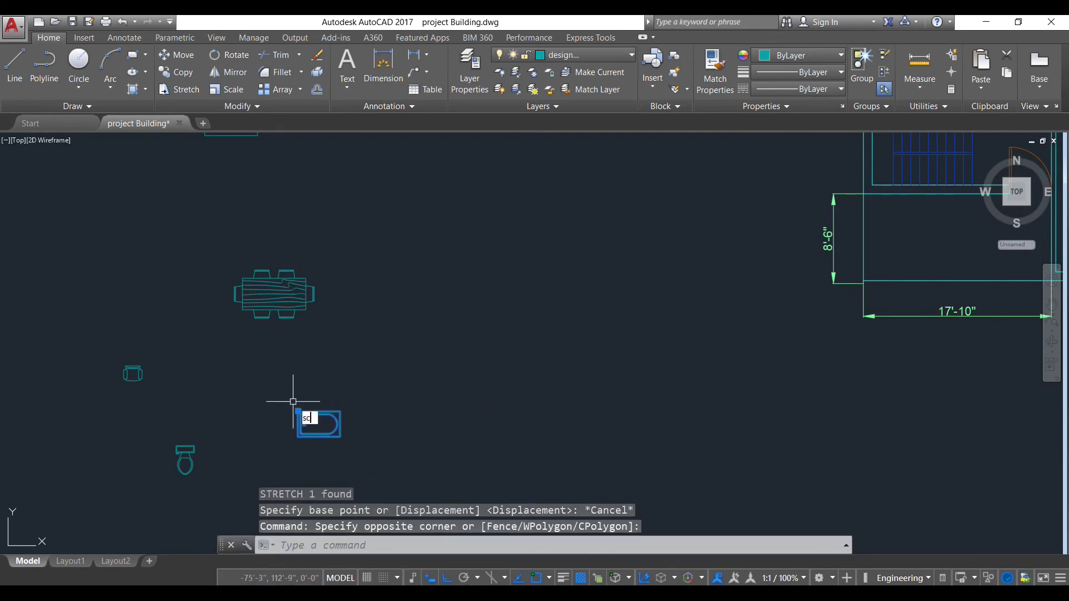
pyautogui.write('sc')
pyautogui.press('Return')
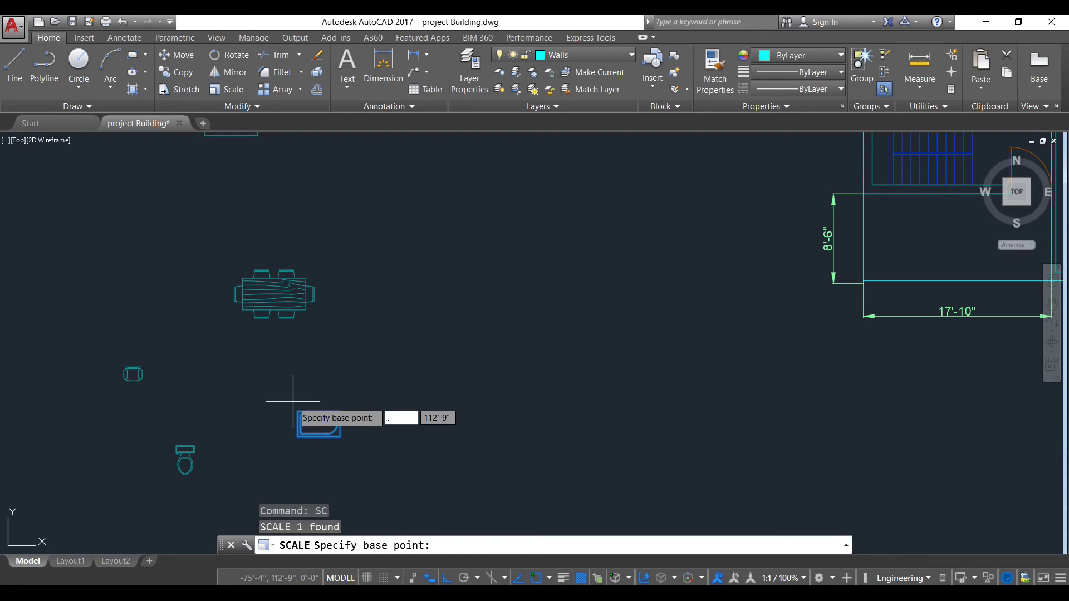
pyautogui.write('8')
pyautogui.press('Return')
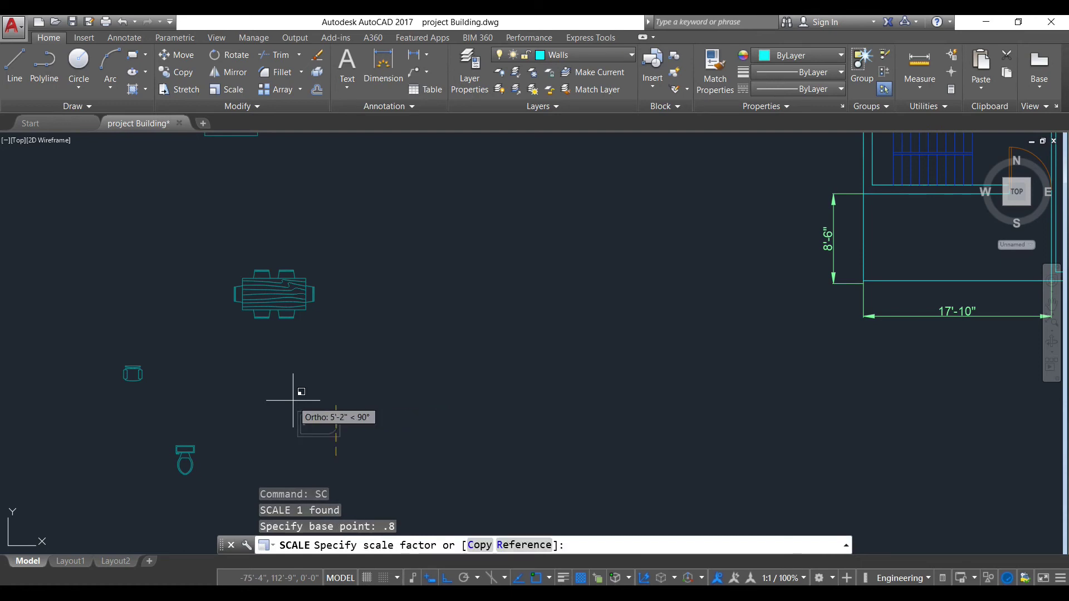
pyautogui.click(337, 437)
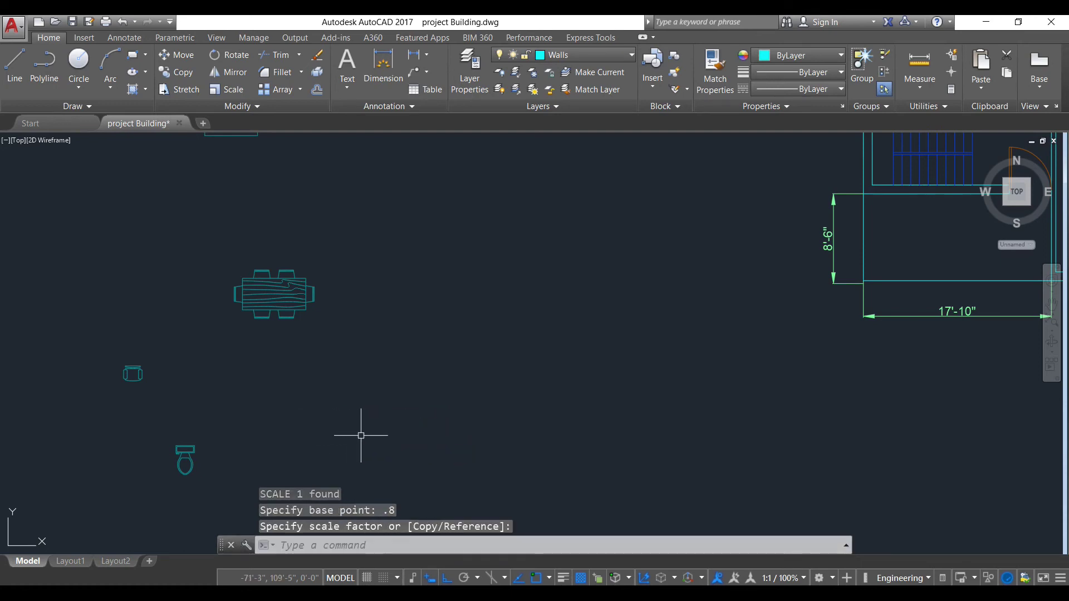
# Step: Undo the last scaling of the bathtub block and clear the unfinished selection
pyautogui.scroll(-4, 362, 431)
pyautogui.moveTo(367, 436); pyautogui.dragTo(352, 399, button='middle')
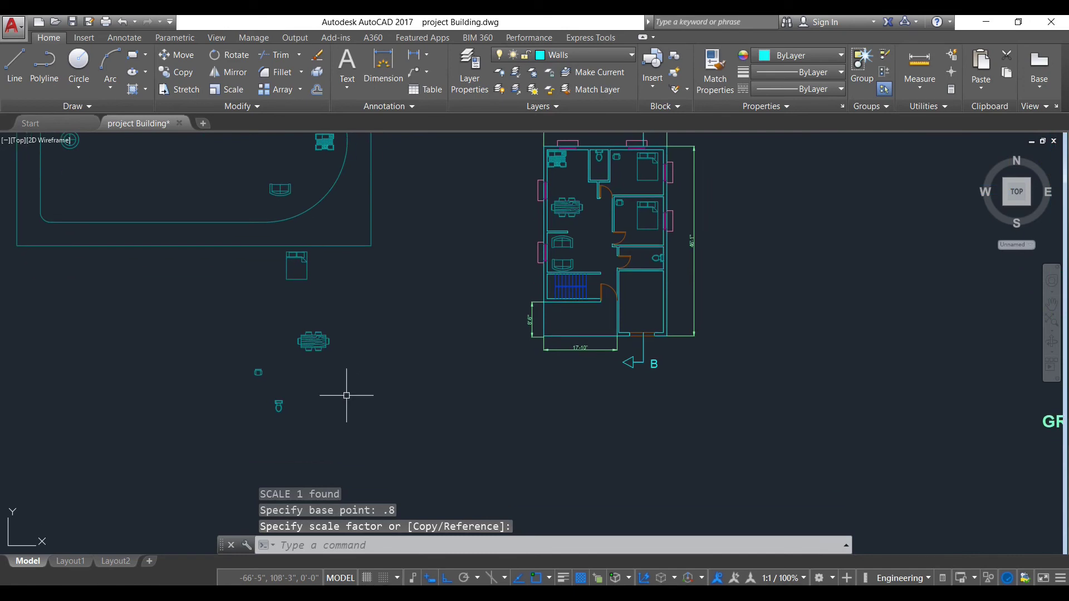
pyautogui.hotkey('ctrl', 'z')
pyautogui.write('u')
pyautogui.press('Return')
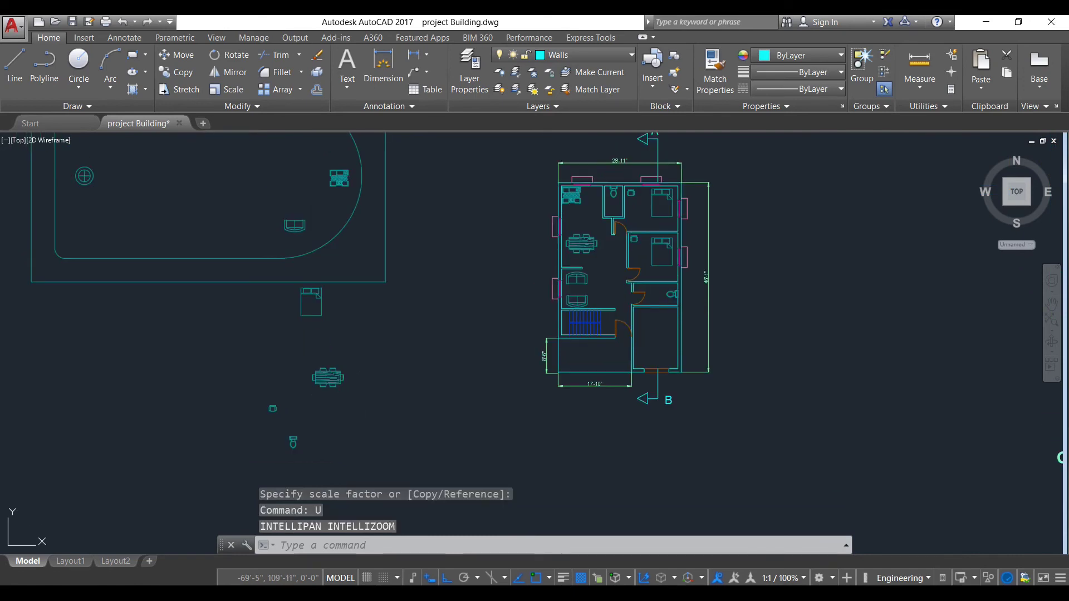
pyautogui.write('u')
pyautogui.press('Return')
pyautogui.click(344, 445)
pyautogui.press('Escape')
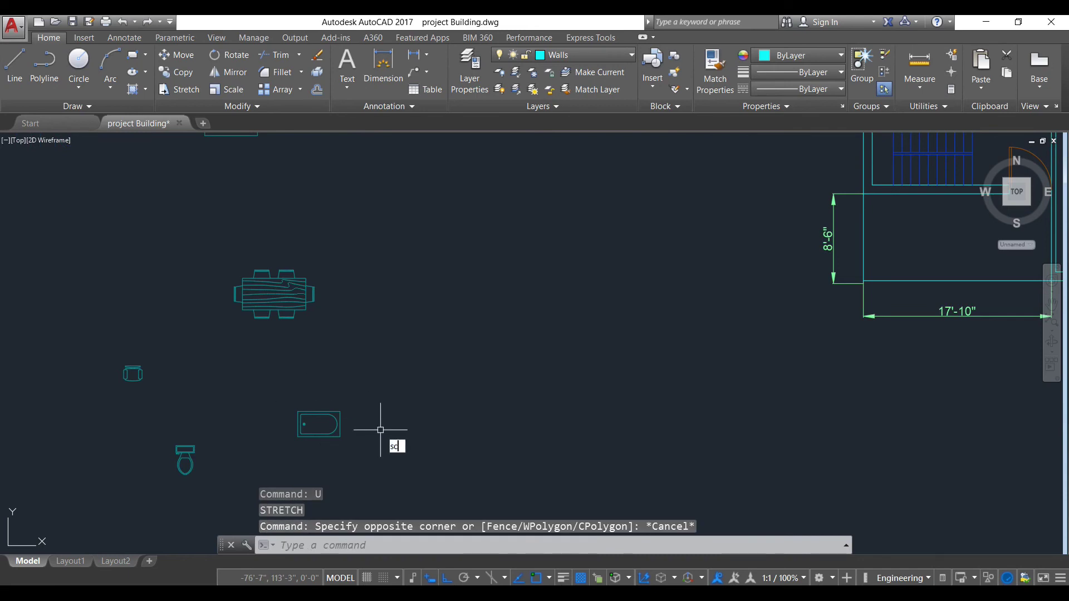
# Step: Scale the bathtub block beside the plan by another factor of 0.8 from its lower-right corner
pyautogui.press('Return')
pyautogui.click(385, 443)
pyautogui.click(253, 393)
pyautogui.press('Return')
pyautogui.click(340, 437)
pyautogui.write('.')
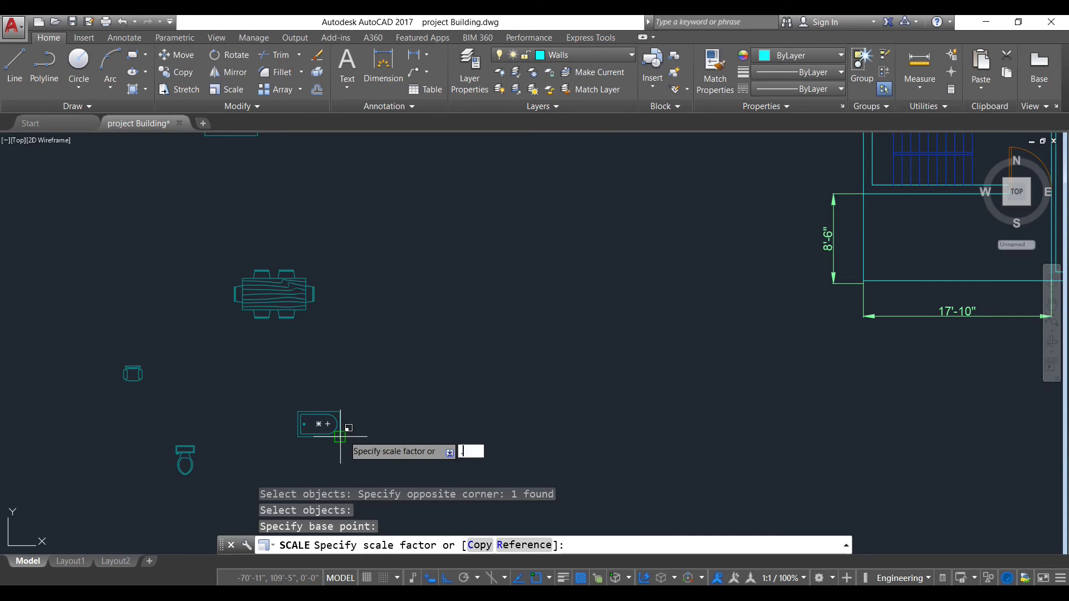
pyautogui.write('8')
pyautogui.press('Return')
# Step: Copy the reduced bathtub block by its upper edge midpoint to the midpoint of the lower bathroom's upper wall
pyautogui.click(345, 443)
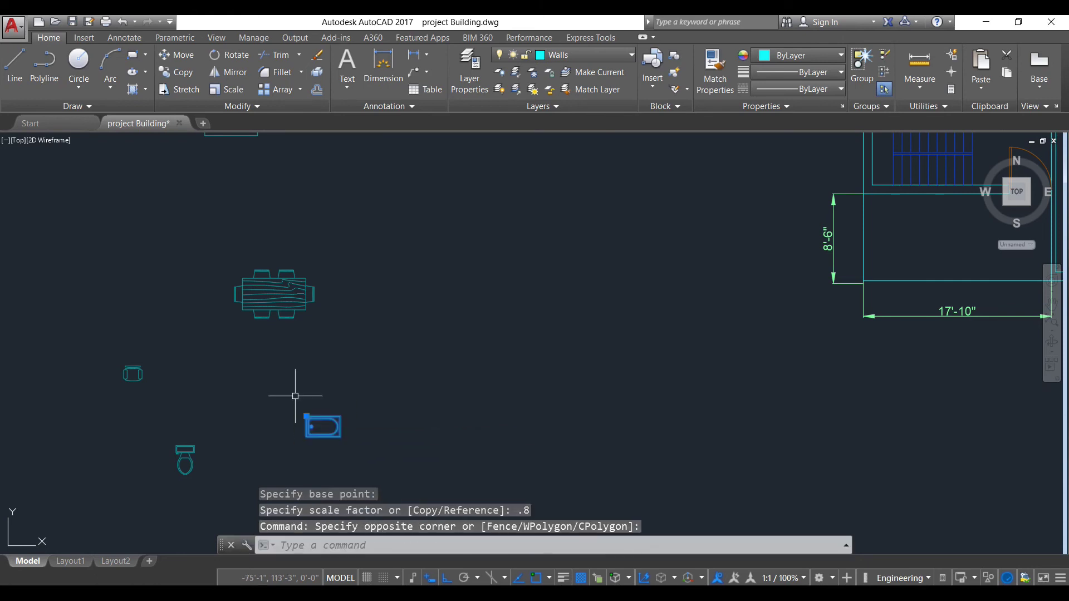
pyautogui.click(295, 395)
pyautogui.write('co')
pyautogui.press('Return')
pyautogui.click(317, 424)
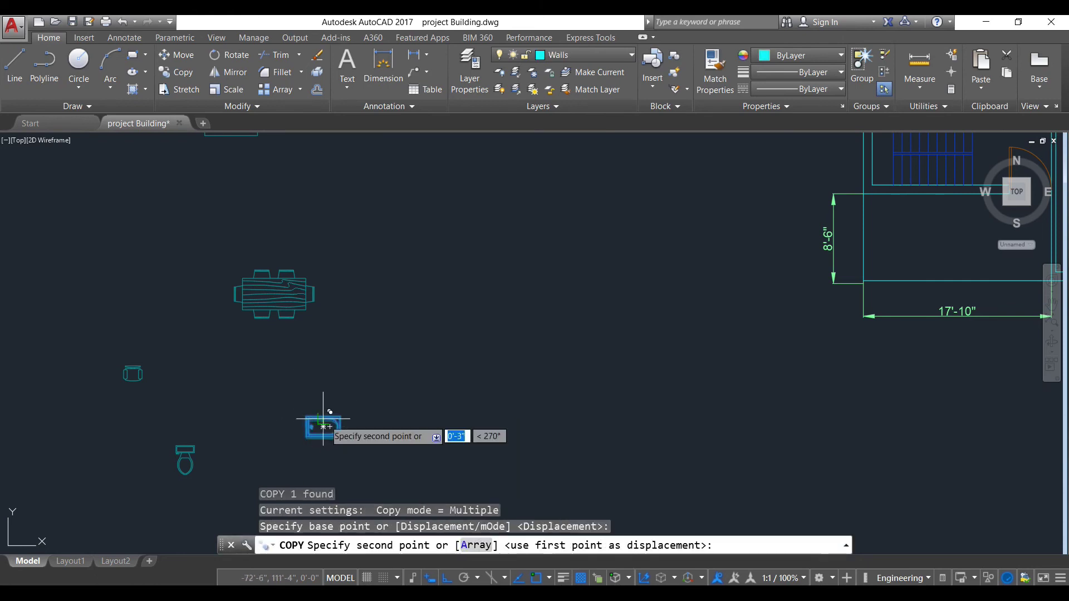
pyautogui.scroll(-5, 490, 372)
pyautogui.scroll(5, 640, 306)
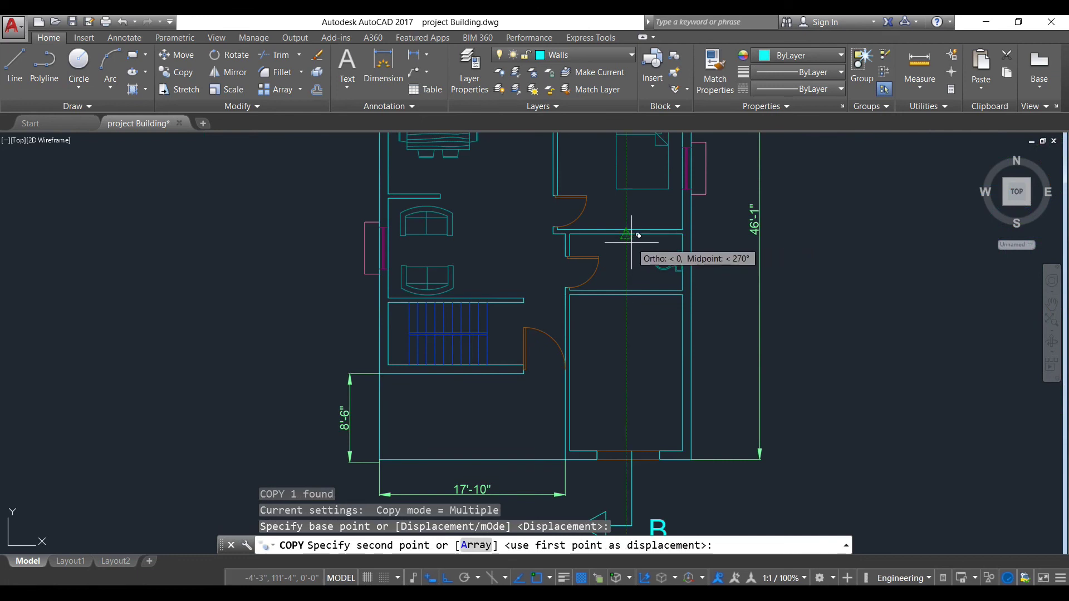
pyautogui.press('Escape')
# Step: Review the furnished ground floor plan copy alongside the original floor plans, elevation and section
pyautogui.scroll(-4, 716, 316)
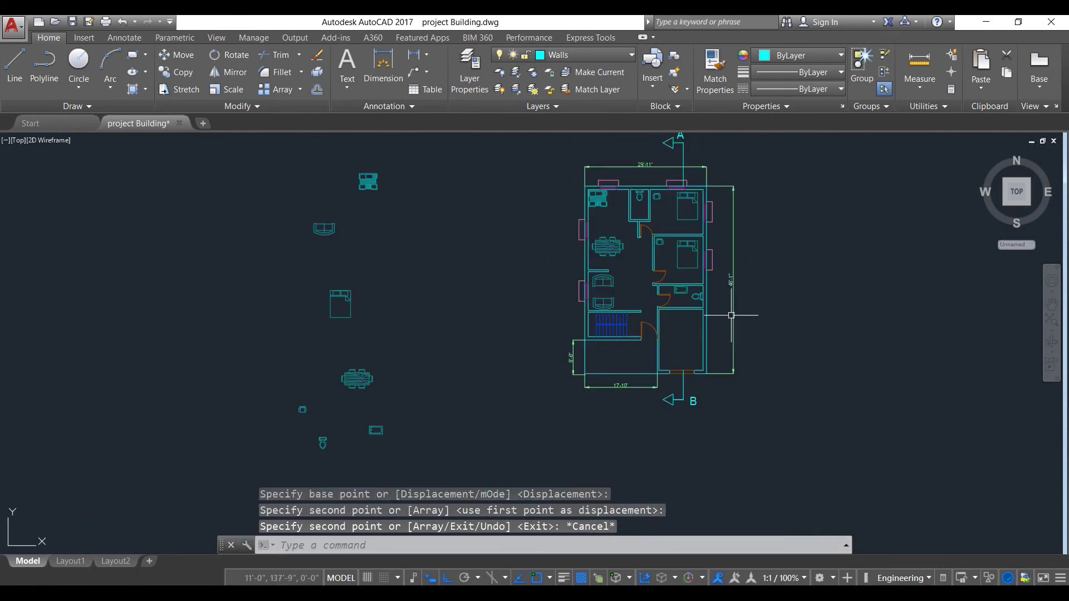
pyautogui.scroll(-2, 788, 319)
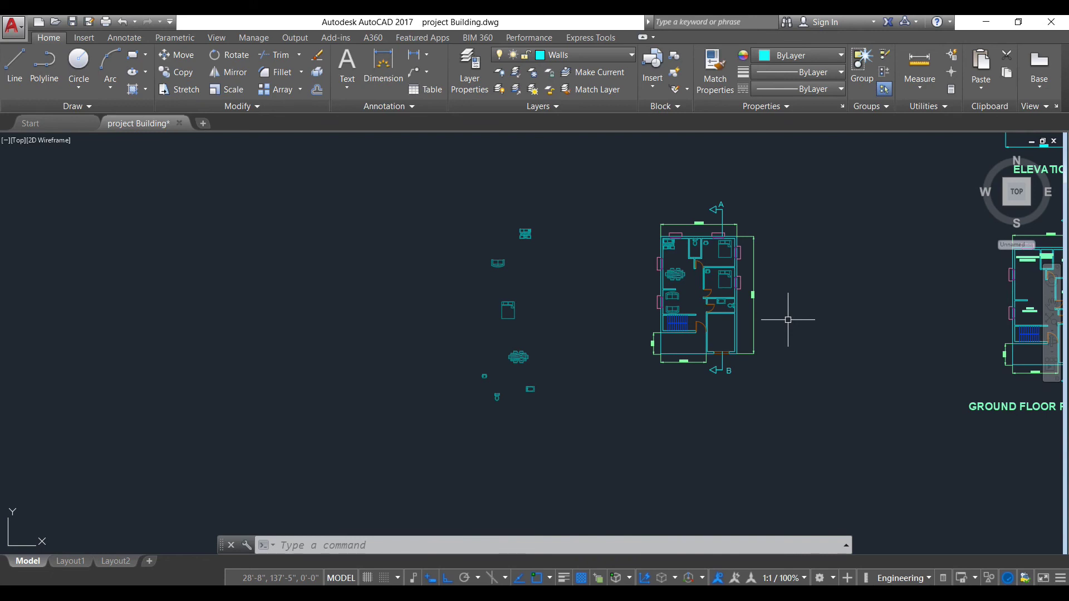
pyautogui.moveTo(686, 372); pyautogui.dragTo(322, 484, button='middle')
pyautogui.scroll(2, 322, 484)
pyautogui.scroll(2, 297, 399)
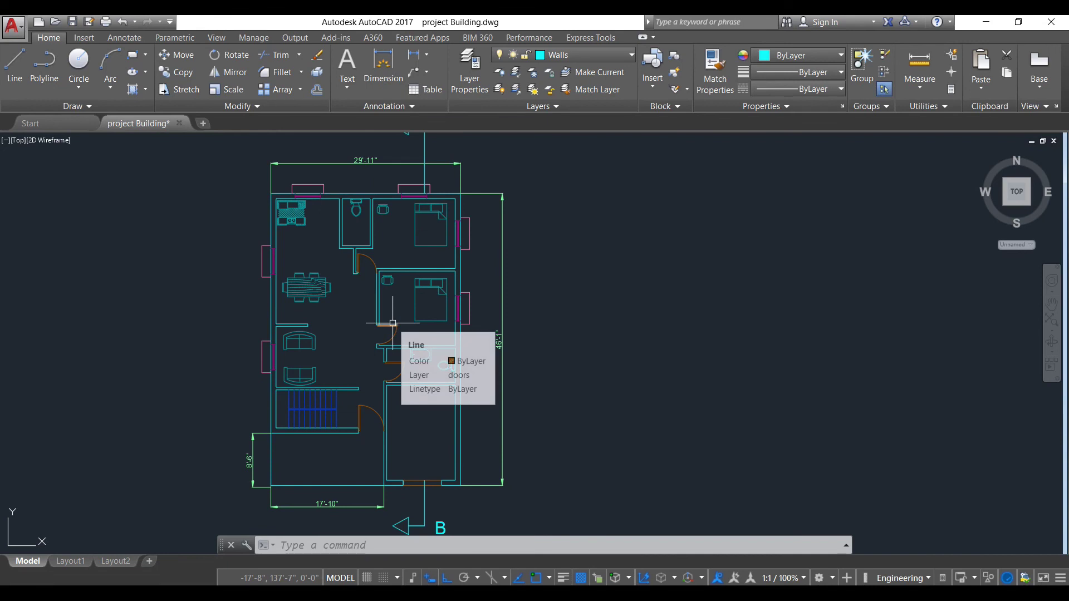
pyautogui.scroll(-2, 325, 343)
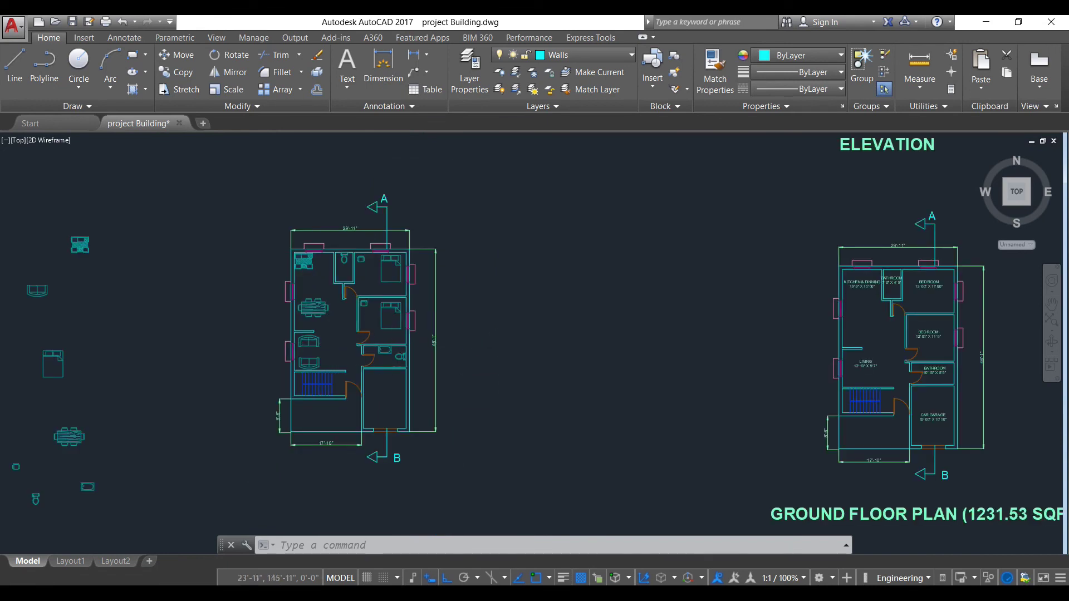
pyautogui.scroll(-2, 473, 343)
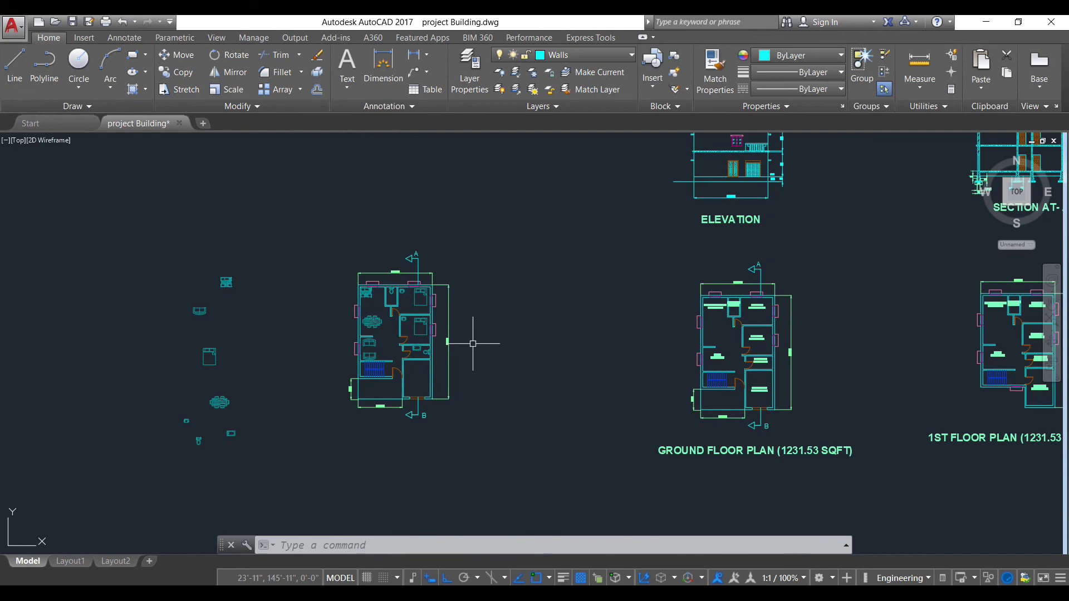
pyautogui.moveTo(473, 344); pyautogui.dragTo(245, 393, button='middle')
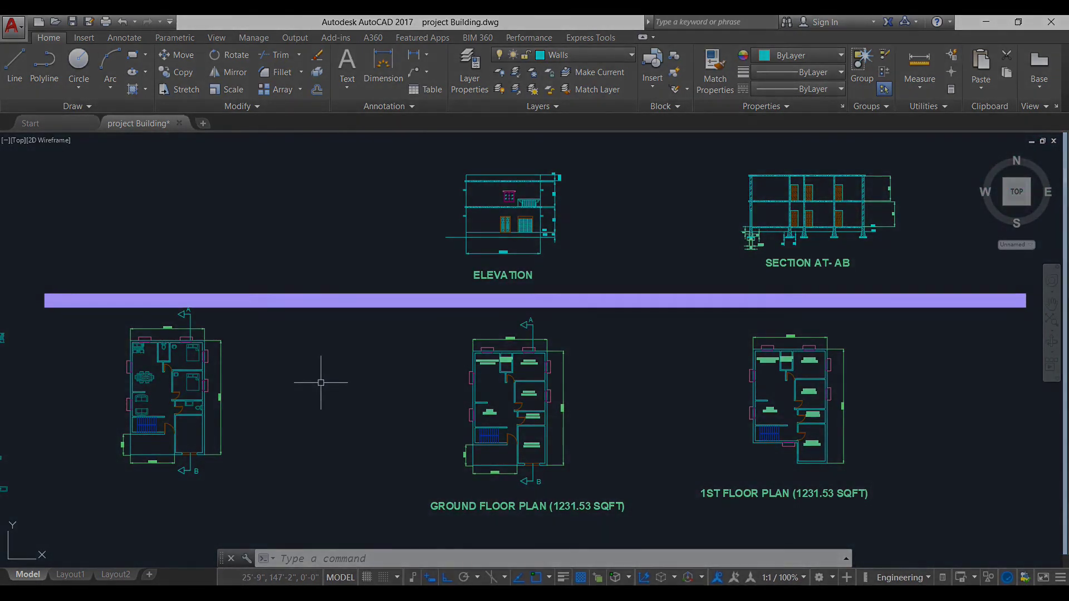
pyautogui.moveTo(323, 380); pyautogui.dragTo(249, 383, button='middle')
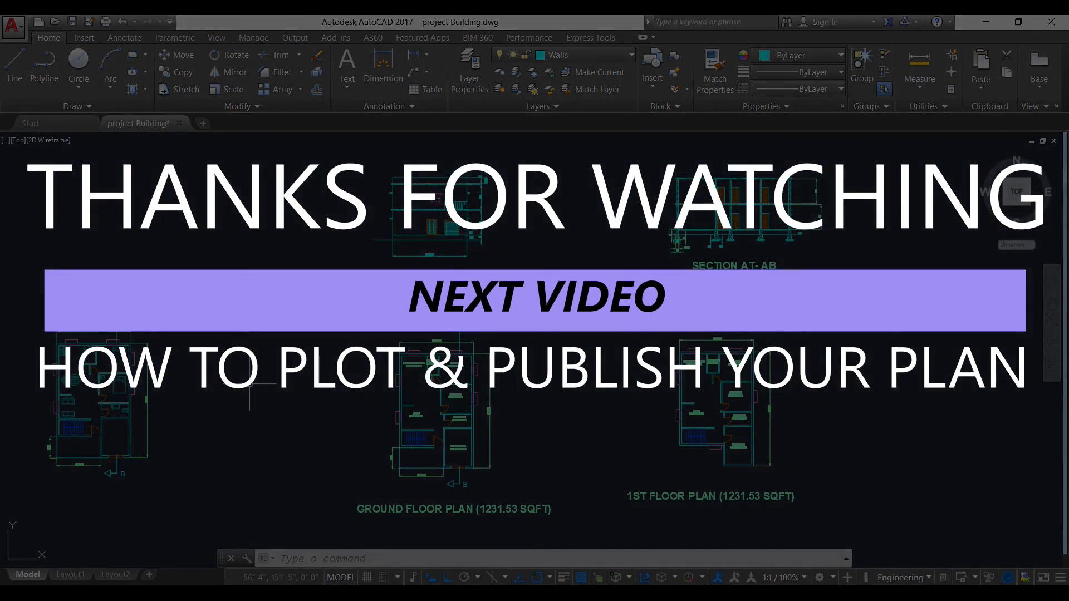